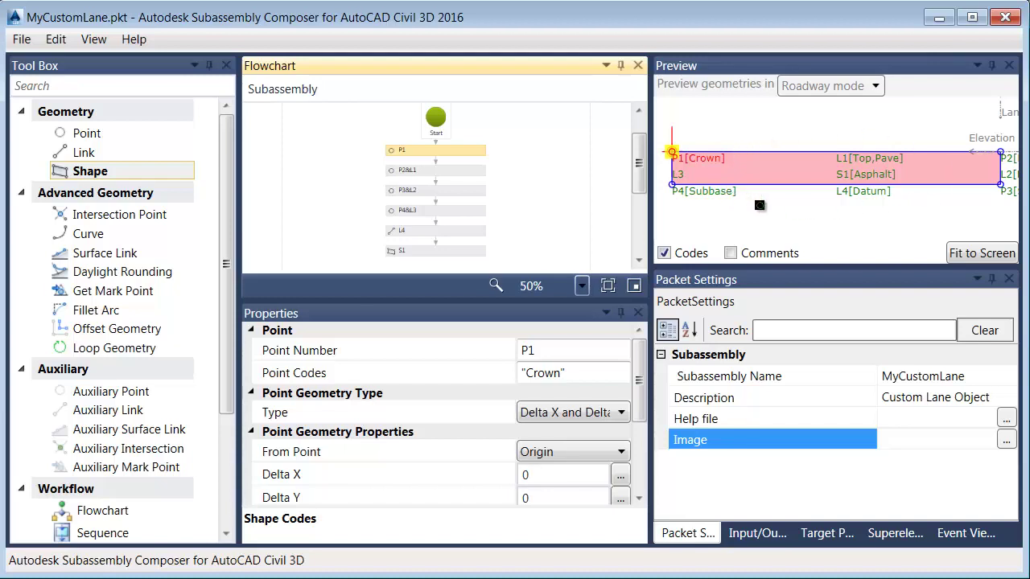
# Widen the Preview area and fit the whole lane geometry inside it
pyautogui.moveTo(650, 266); pyautogui.dragTo(552, 265)
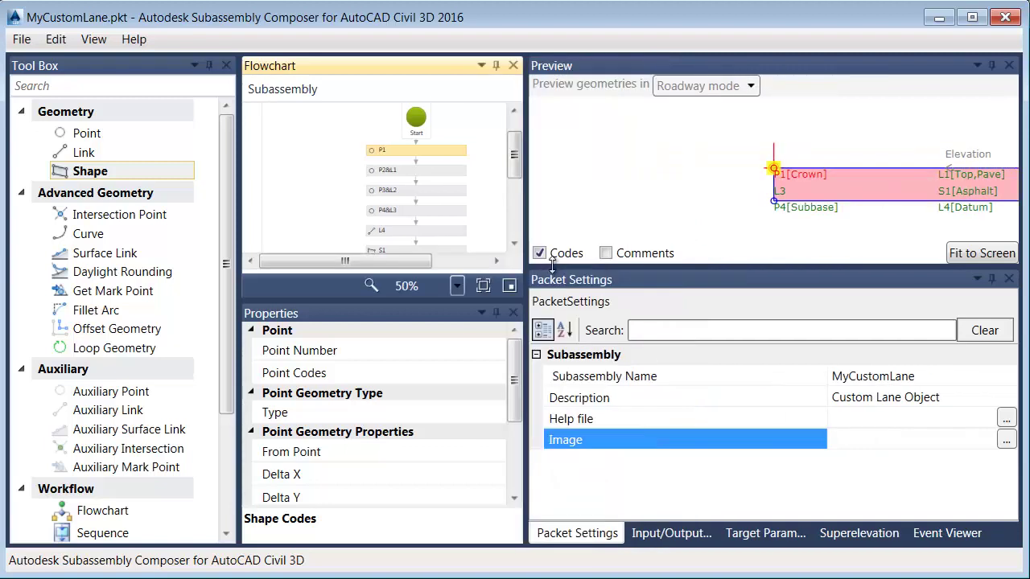
pyautogui.click(774, 227)
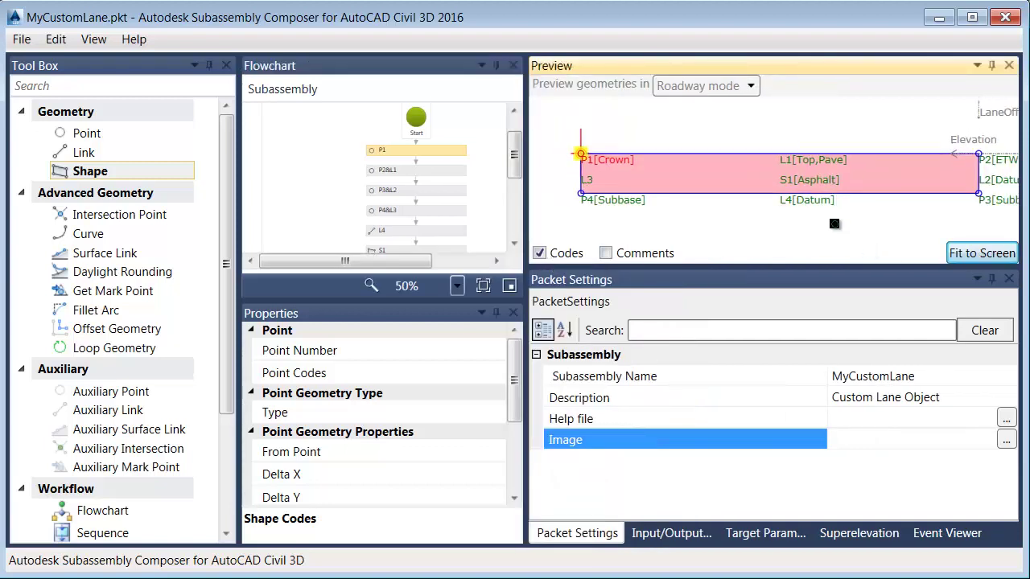
pyautogui.scroll(-3, 837, 223)
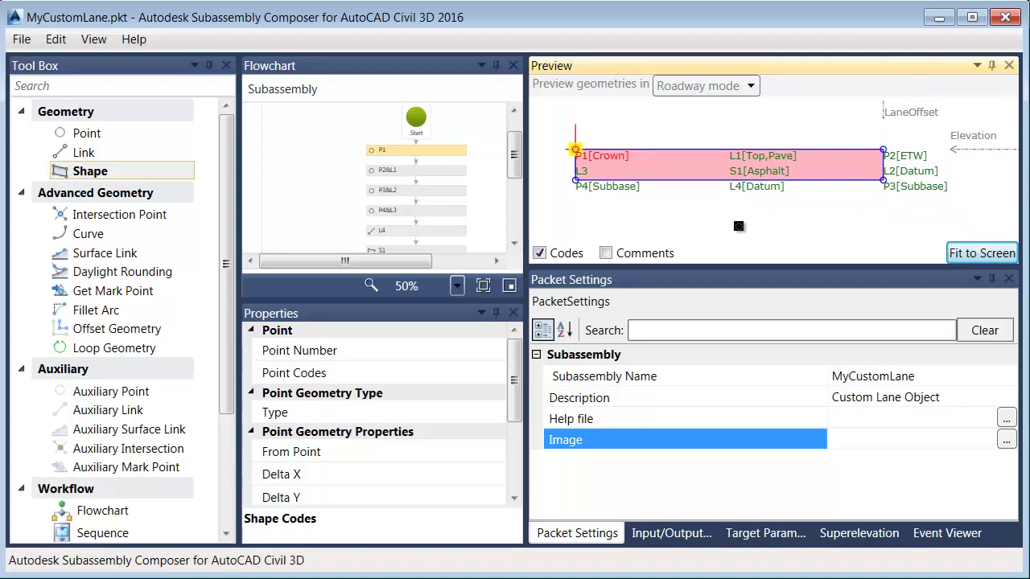
# Add a Surface target parameter named EG with display name EG Surface, and lower its preview line to about -1.699
pyautogui.click(773, 538)
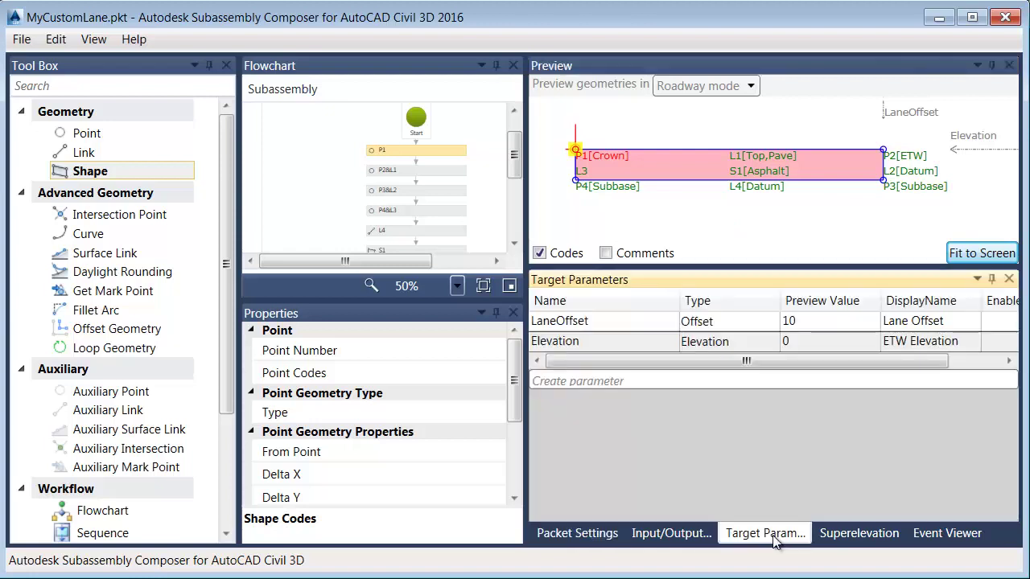
pyautogui.click(577, 382)
pyautogui.doubleClick(632, 342)
pyautogui.write('EG')
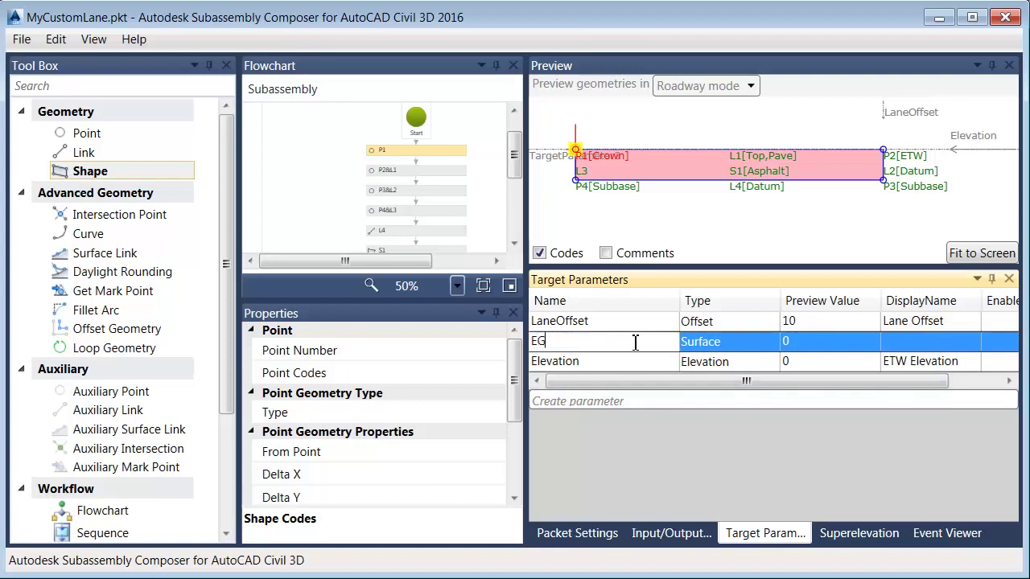
pyautogui.click(900, 341)
pyautogui.click(901, 341)
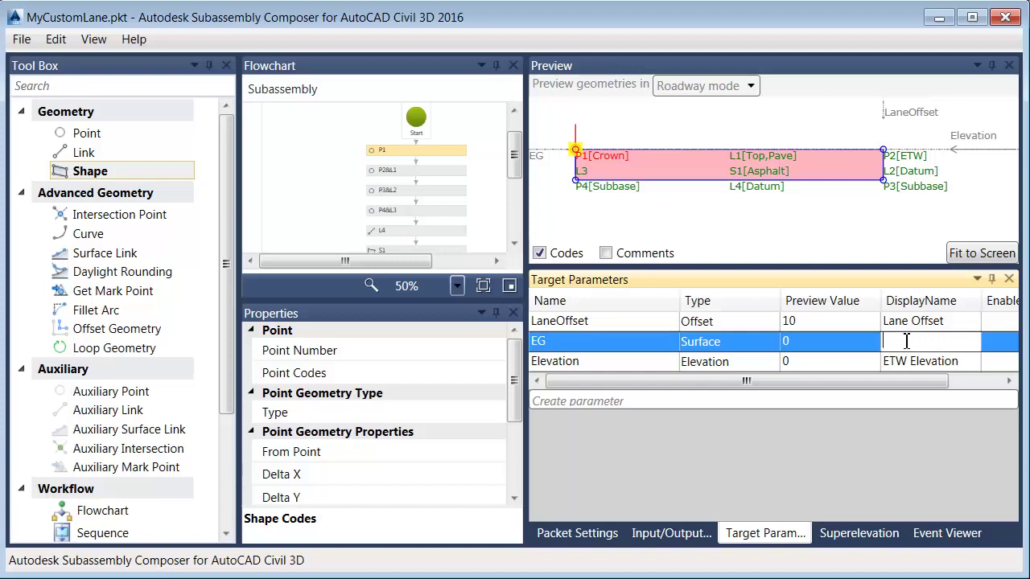
pyautogui.write('EG Surface')
pyautogui.click(797, 339)
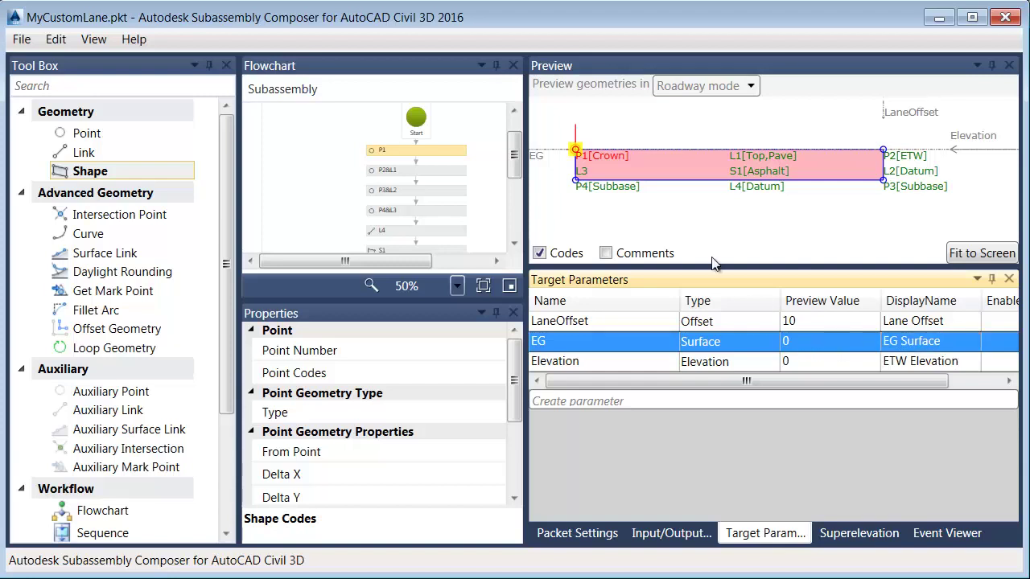
pyautogui.moveTo(539, 157); pyautogui.dragTo(543, 210)
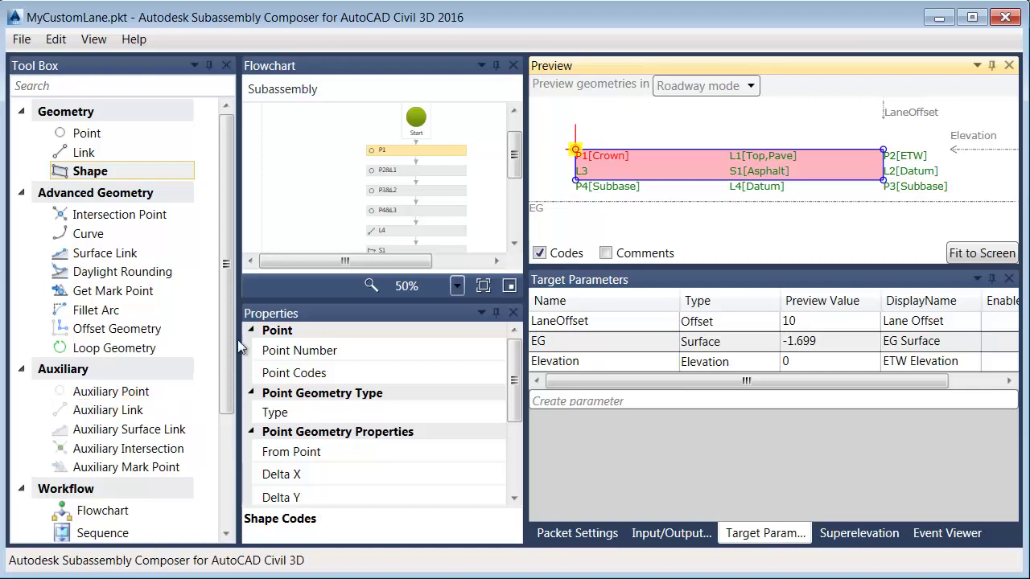
# Add an auxiliary point to the end of the flowchart, below shape S1
pyautogui.moveTo(514, 163); pyautogui.dragTo(519, 189)
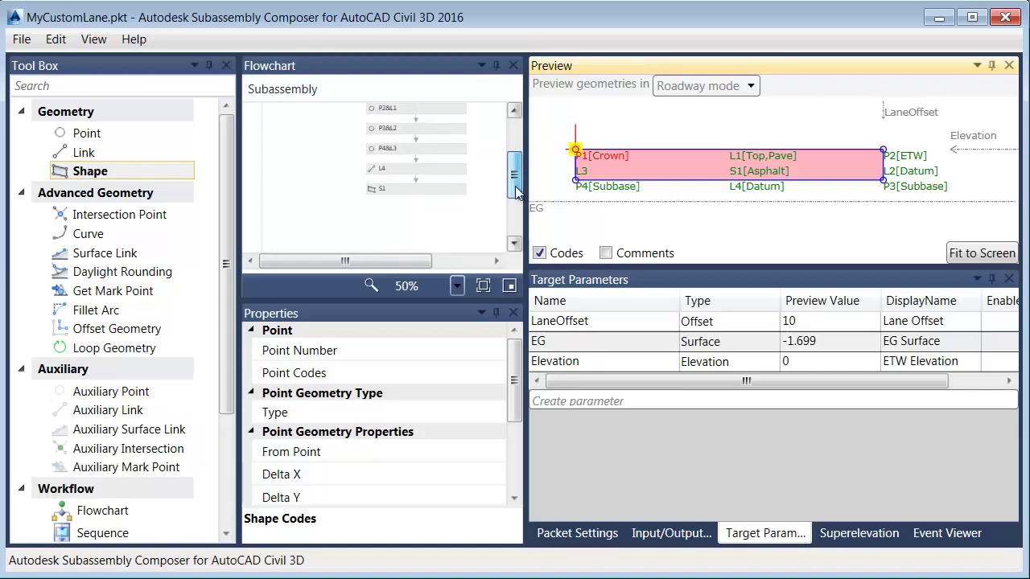
pyautogui.click(95, 393)
pyautogui.moveTo(95, 393); pyautogui.dragTo(426, 165)
pyautogui.moveTo(513, 208); pyautogui.dragTo(512, 198)
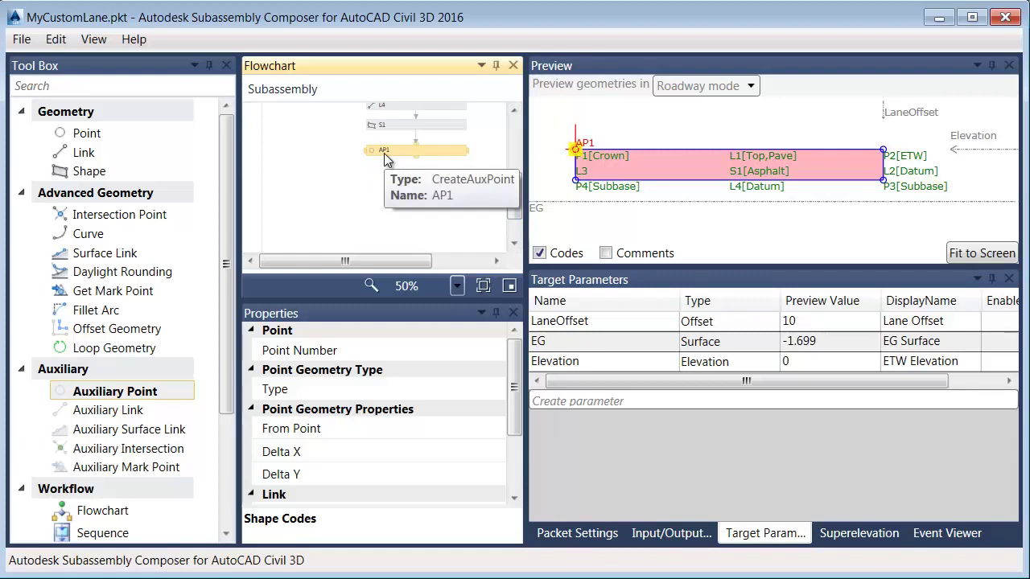
# Widen the Properties area, set P2 as the From Point of auxiliary point AP1, and hide the codes in the preview
pyautogui.moveTo(525, 321); pyautogui.dragTo(650, 321)
pyautogui.click(963, 254)
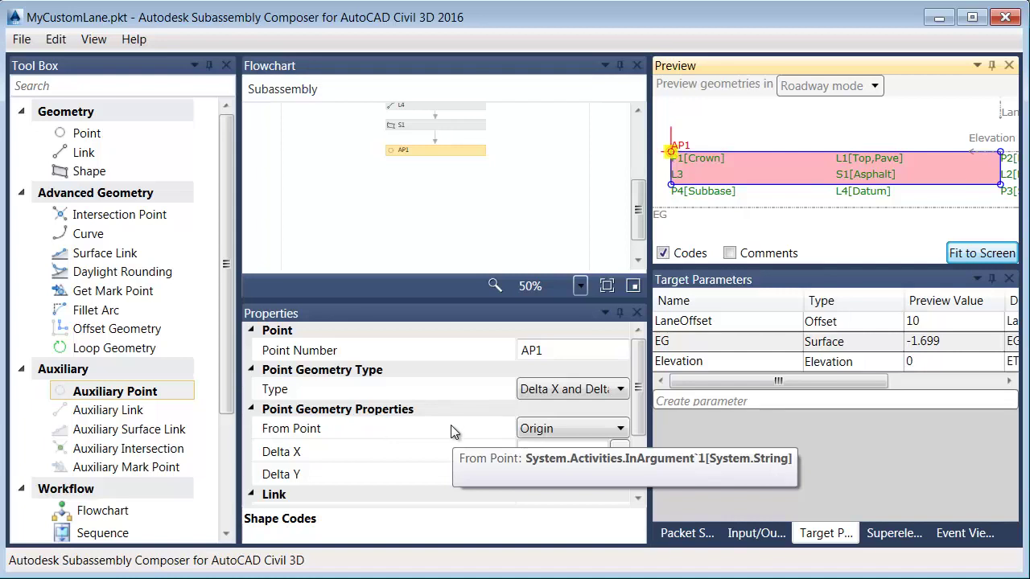
pyautogui.click(570, 430)
pyautogui.click(547, 479)
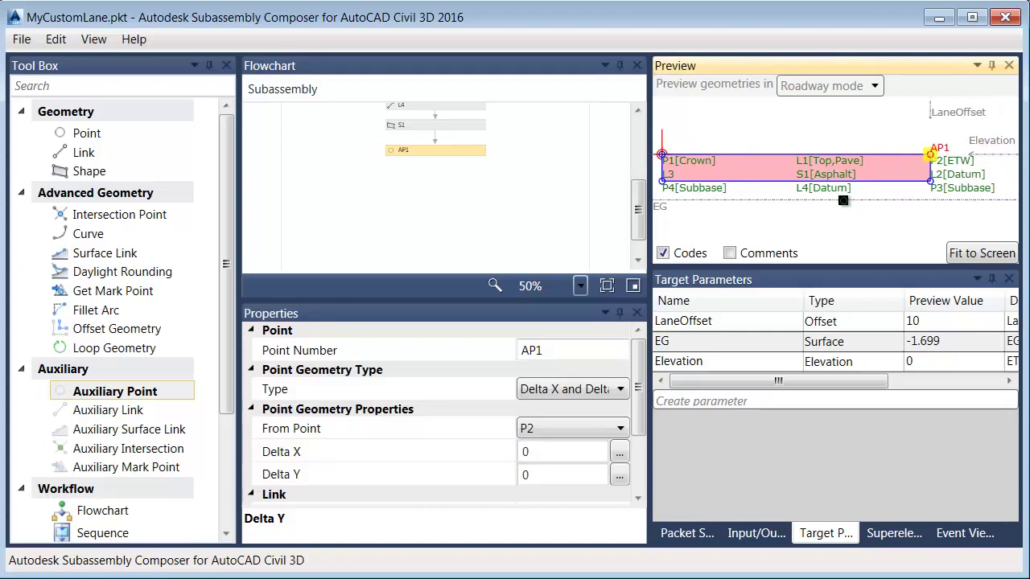
pyautogui.click(663, 254)
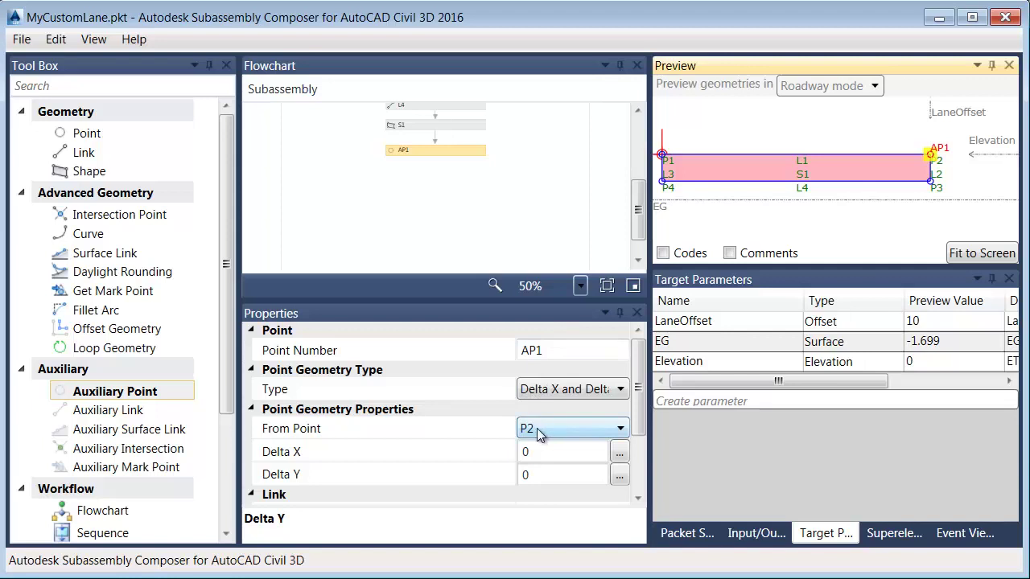
# Set AP1's geometry type to Delta X on Surface with surface target EG, and shift the LaneOffset target preview to about 8.56
pyautogui.click(551, 389)
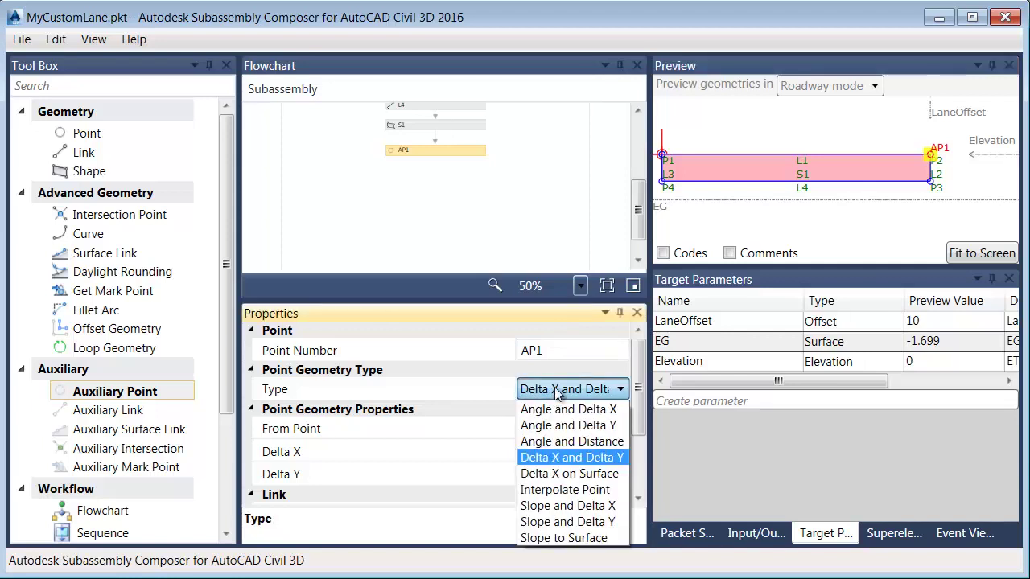
pyautogui.click(558, 475)
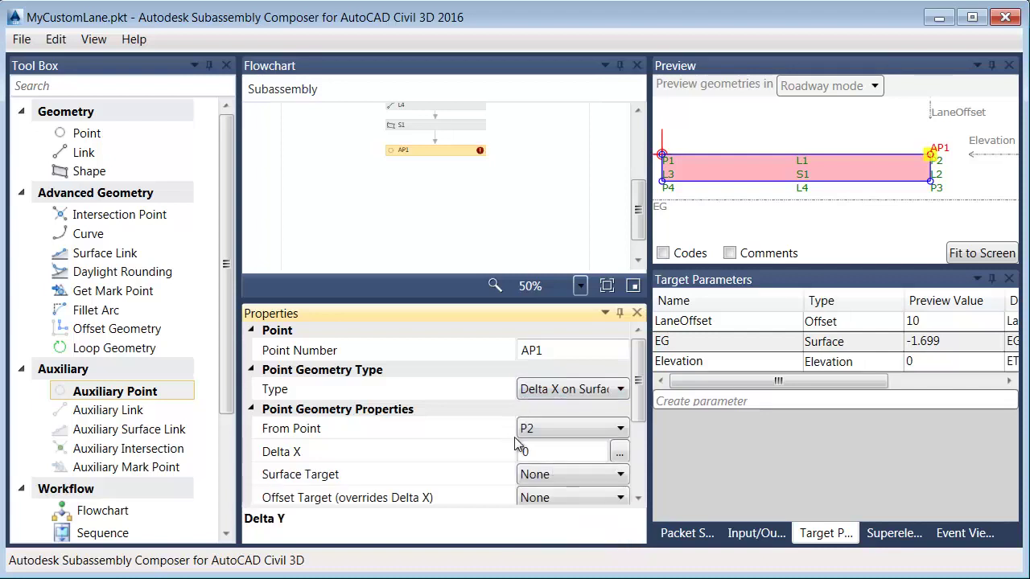
pyautogui.click(541, 474)
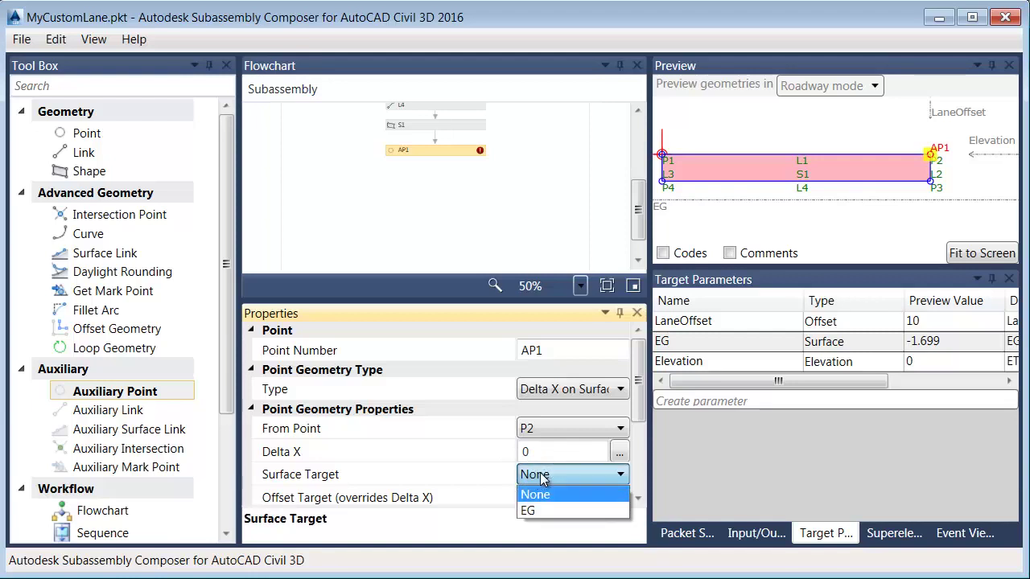
pyautogui.click(534, 509)
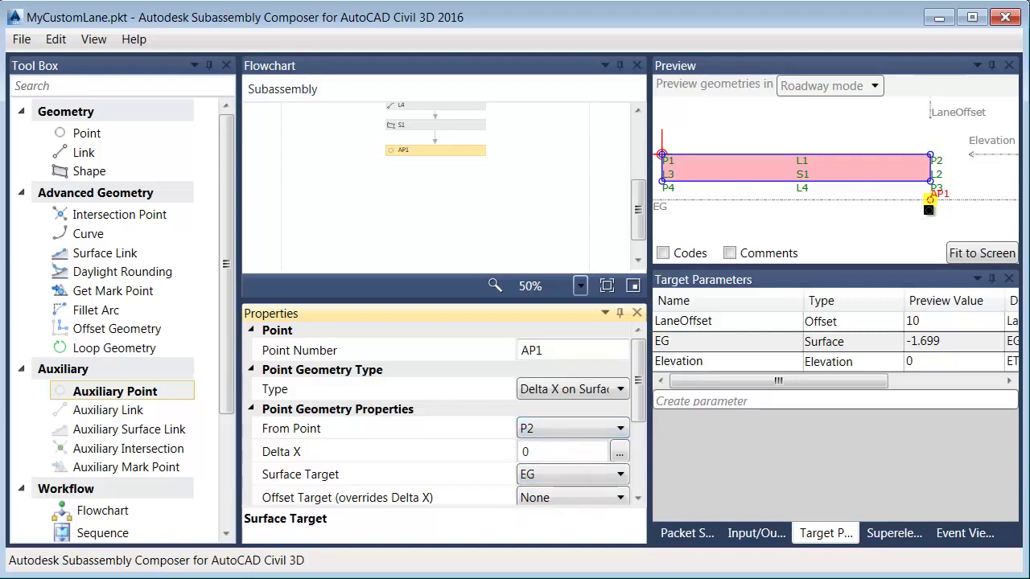
pyautogui.moveTo(938, 115); pyautogui.dragTo(892, 113)
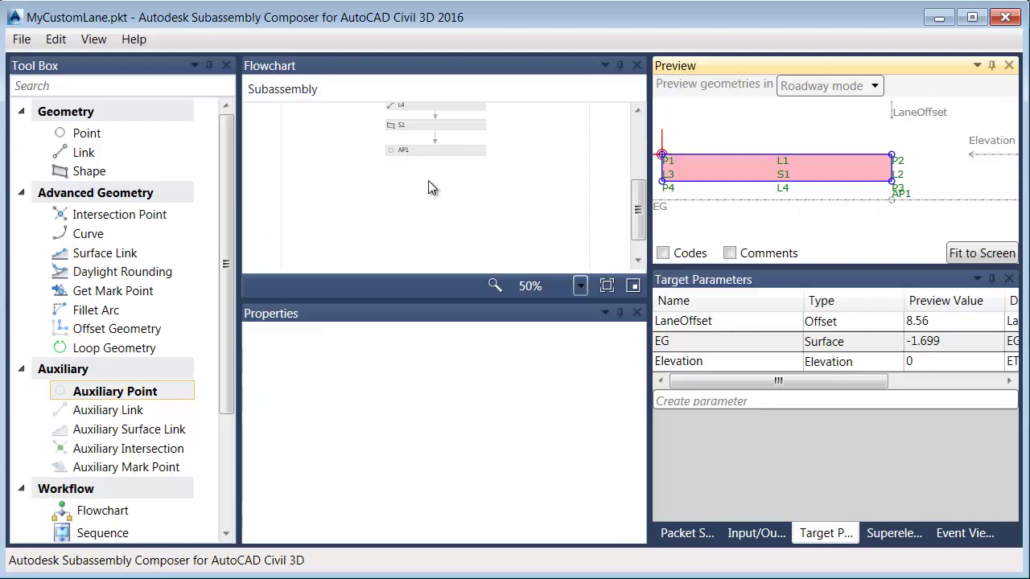
# Add a Decision below AP1 in the flowchart and set its condition to p2.Y > ap1.Y
pyautogui.moveTo(227, 194); pyautogui.dragTo(225, 247)
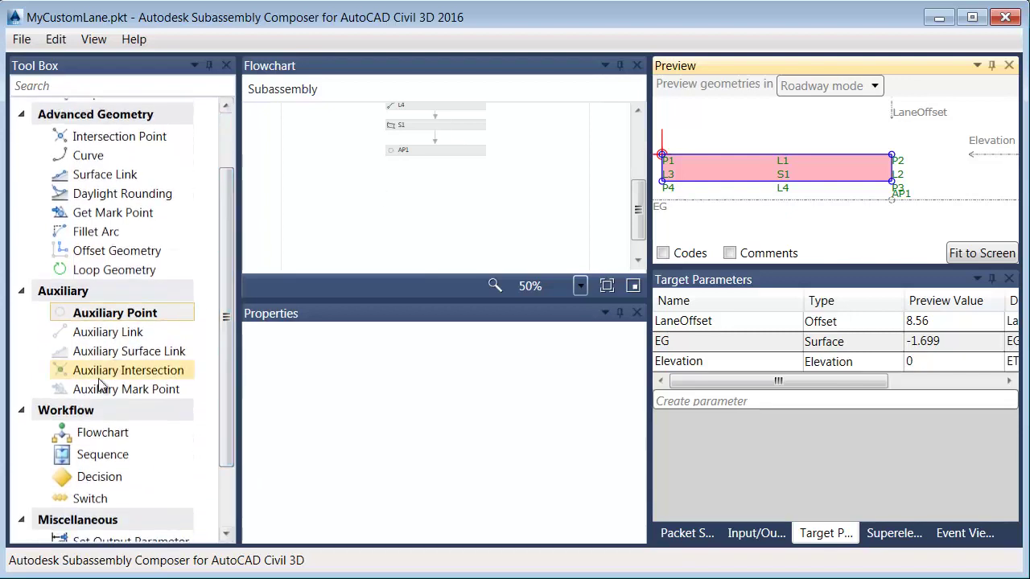
pyautogui.click(86, 476)
pyautogui.moveTo(86, 477); pyautogui.dragTo(438, 168)
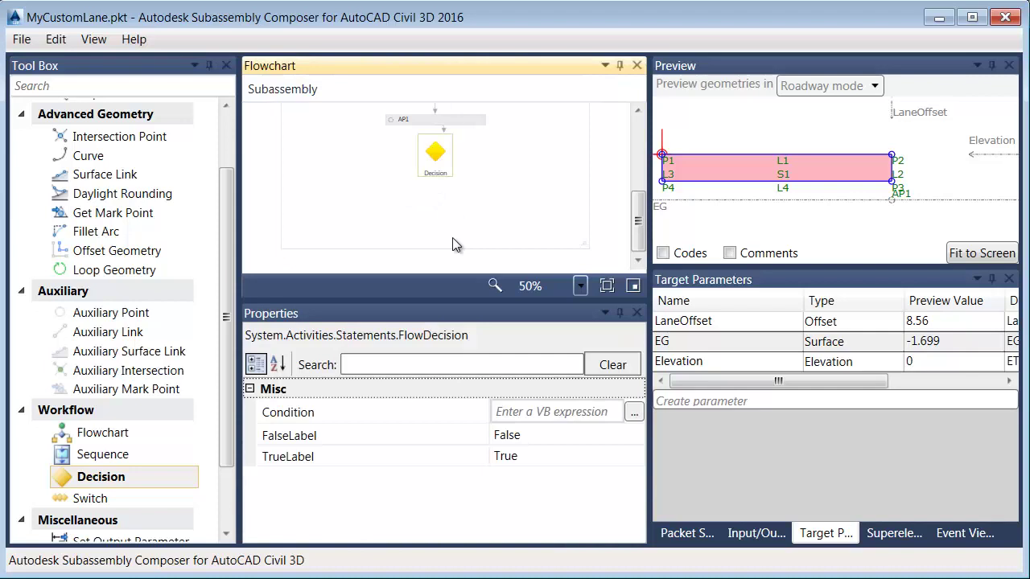
pyautogui.moveTo(425, 157)
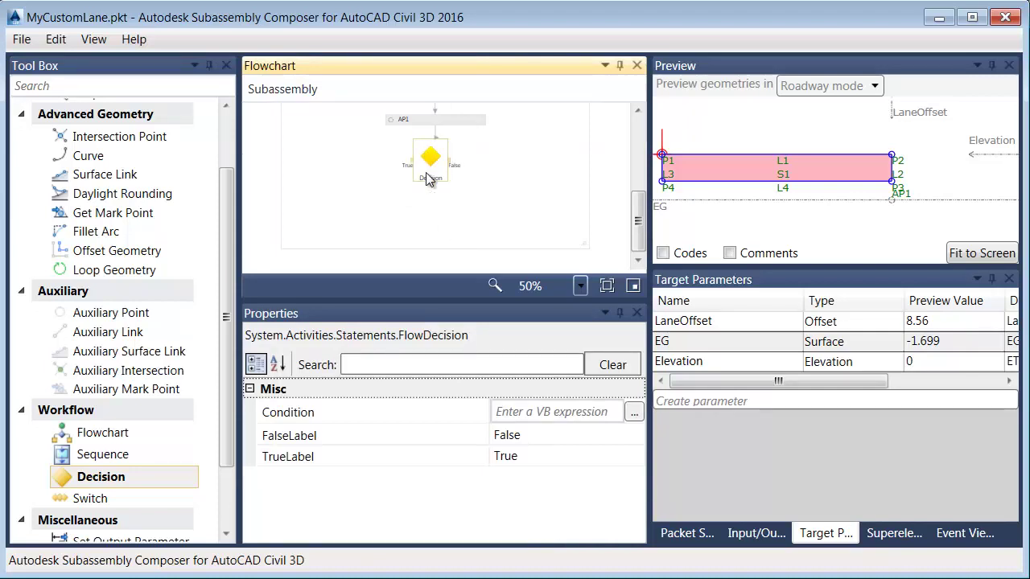
pyautogui.click(507, 413)
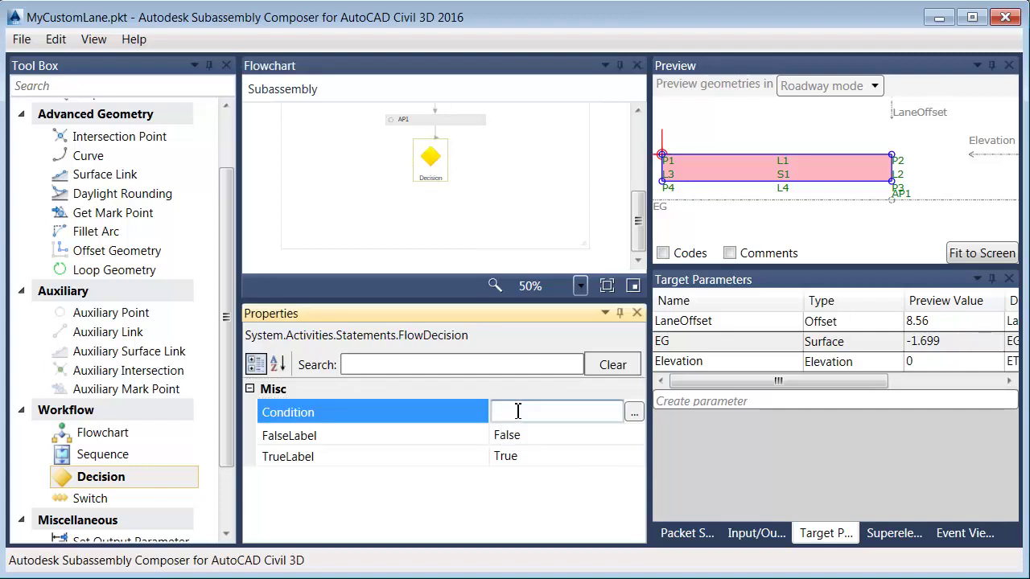
pyautogui.write('p2.Y > ap')
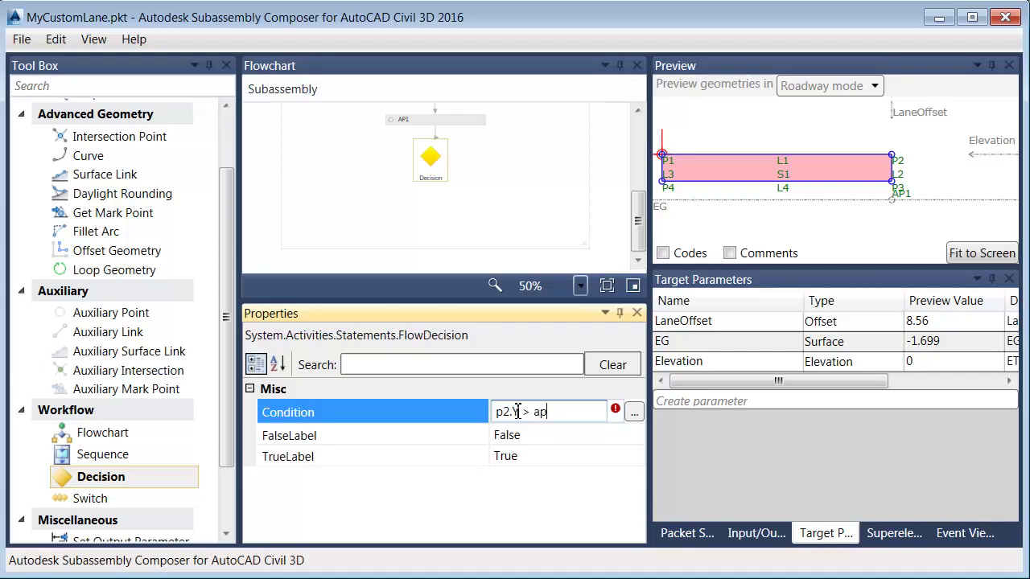
pyautogui.write('1.Y')
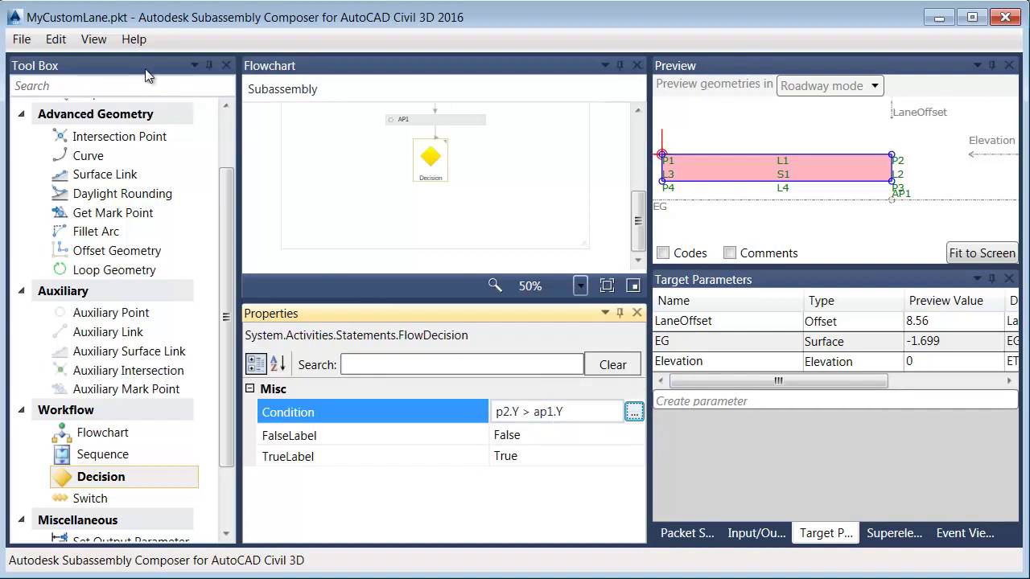
# Examine the P1 (AP1) Class functions under API Functions in the online help, and close the help page
pyautogui.click(133, 39)
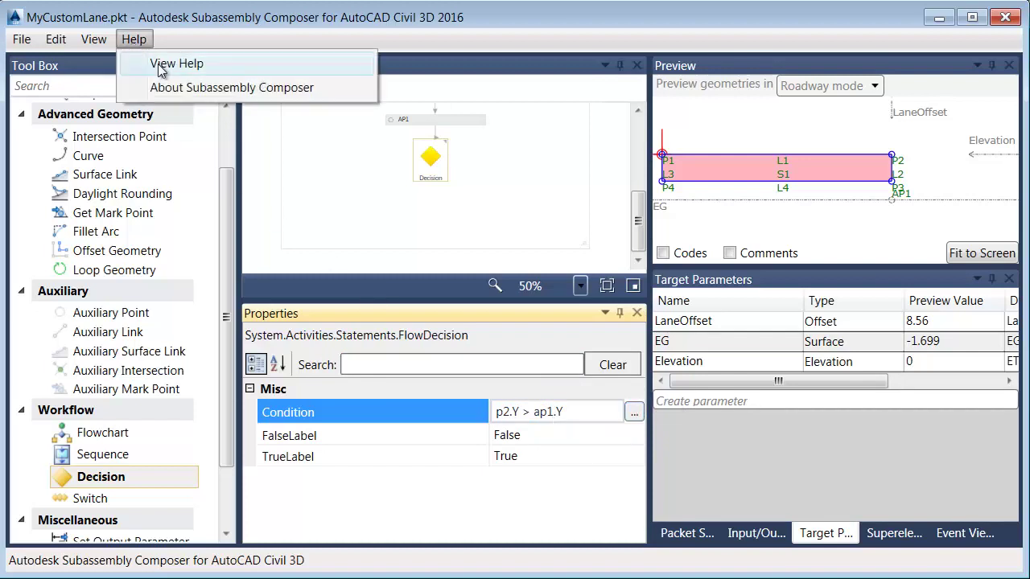
pyautogui.click(161, 62)
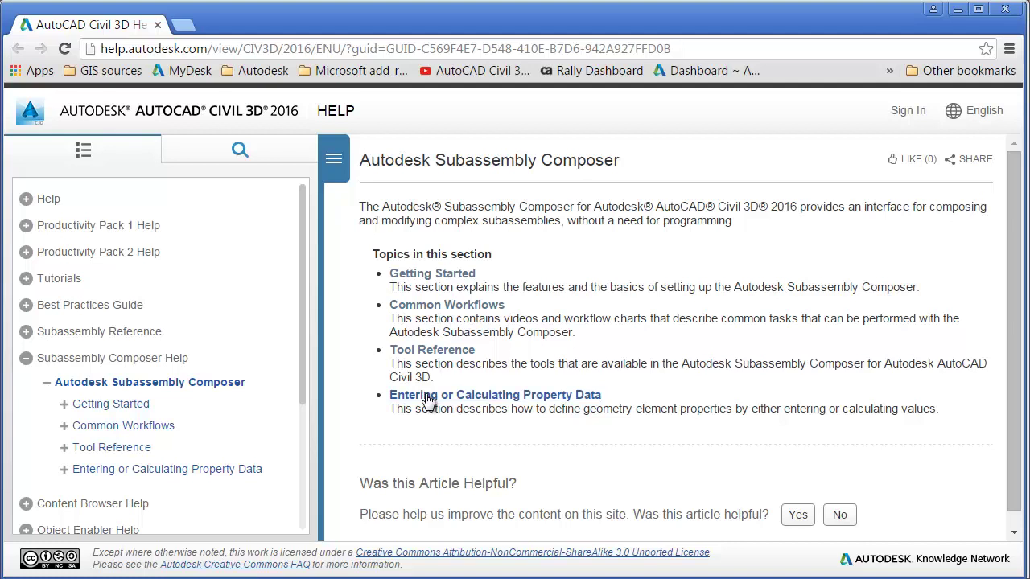
pyautogui.click(431, 399)
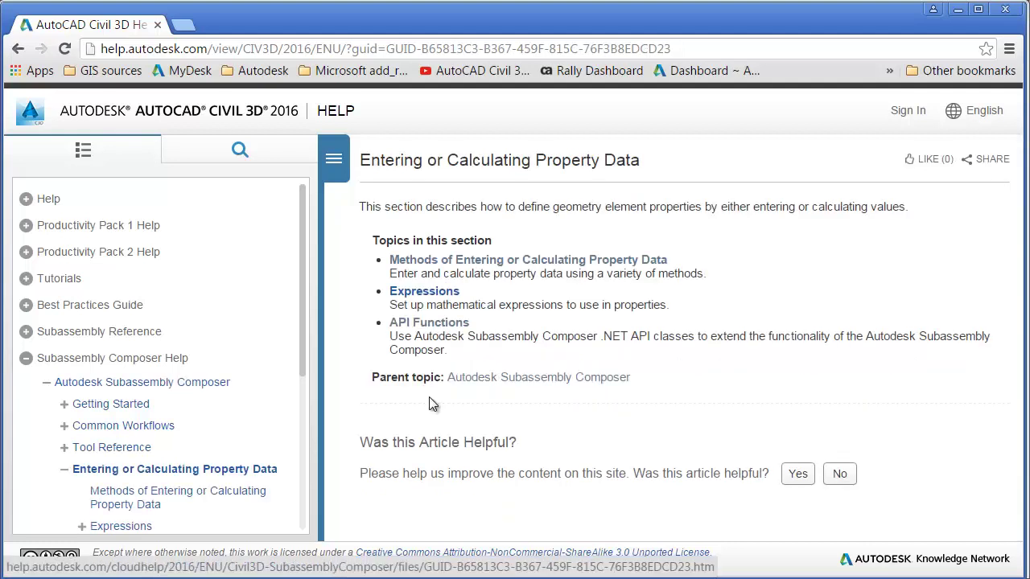
pyautogui.click(452, 328)
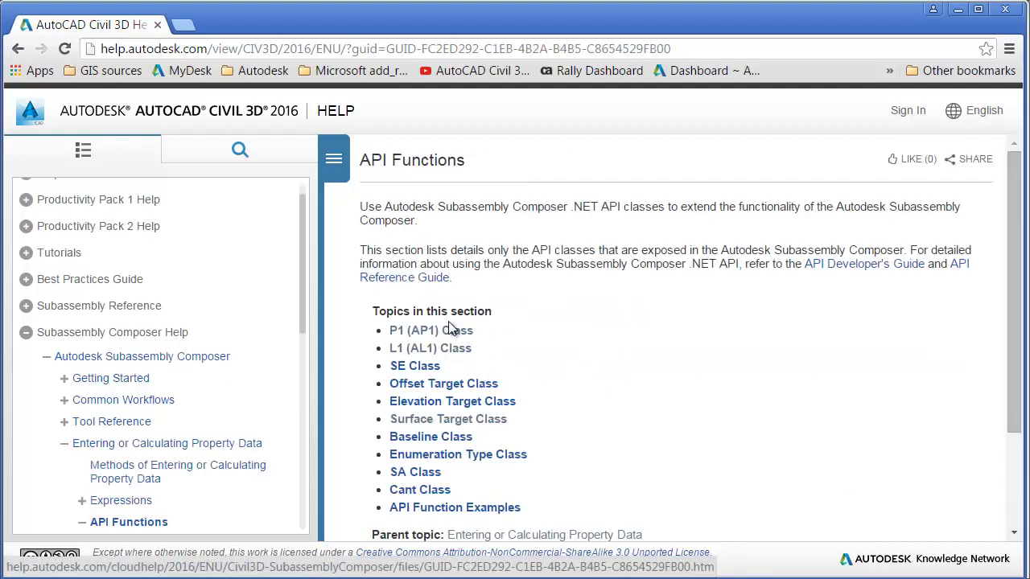
pyautogui.click(448, 331)
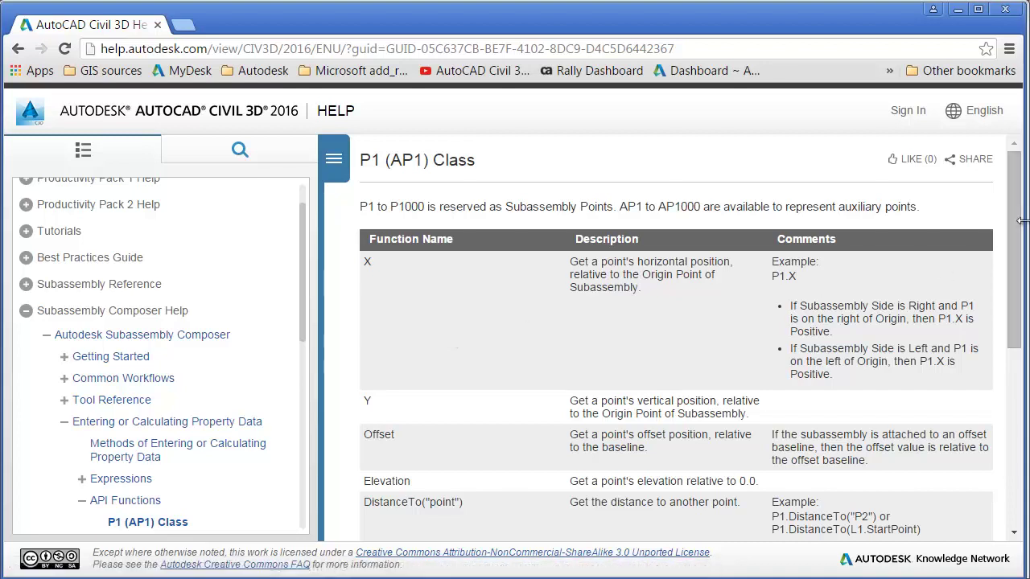
pyautogui.moveTo(1013, 232); pyautogui.dragTo(1013, 249)
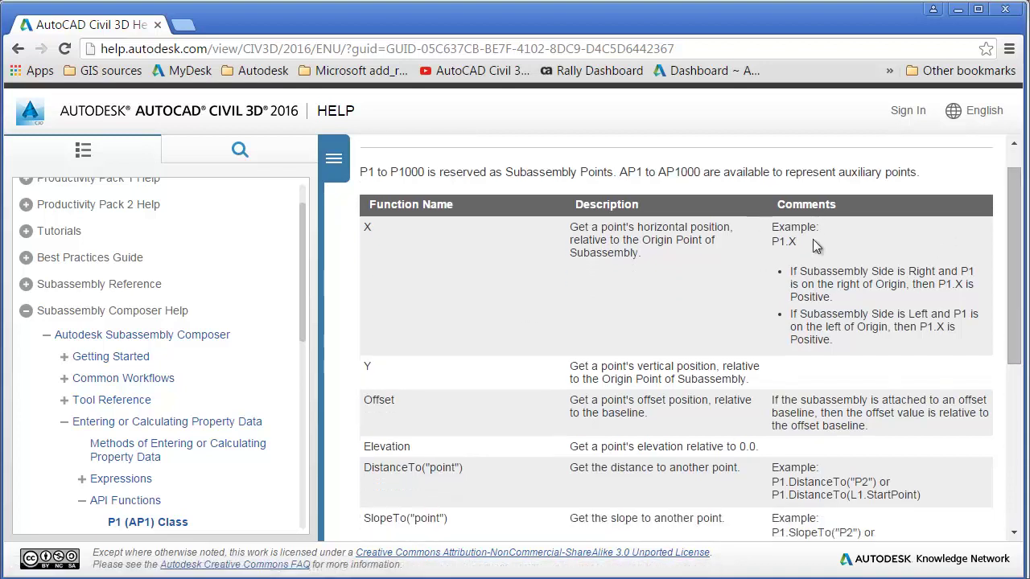
pyautogui.click(1005, 11)
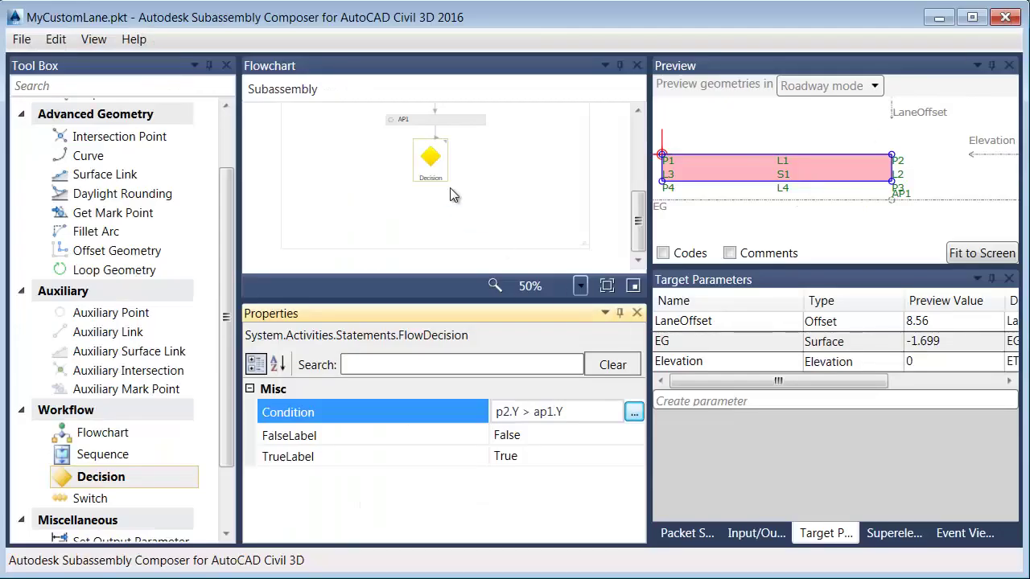
# Show the Decision at 100% zoom in a wider Flowchart area, and refit the preview geometry
pyautogui.moveTo(433, 169)
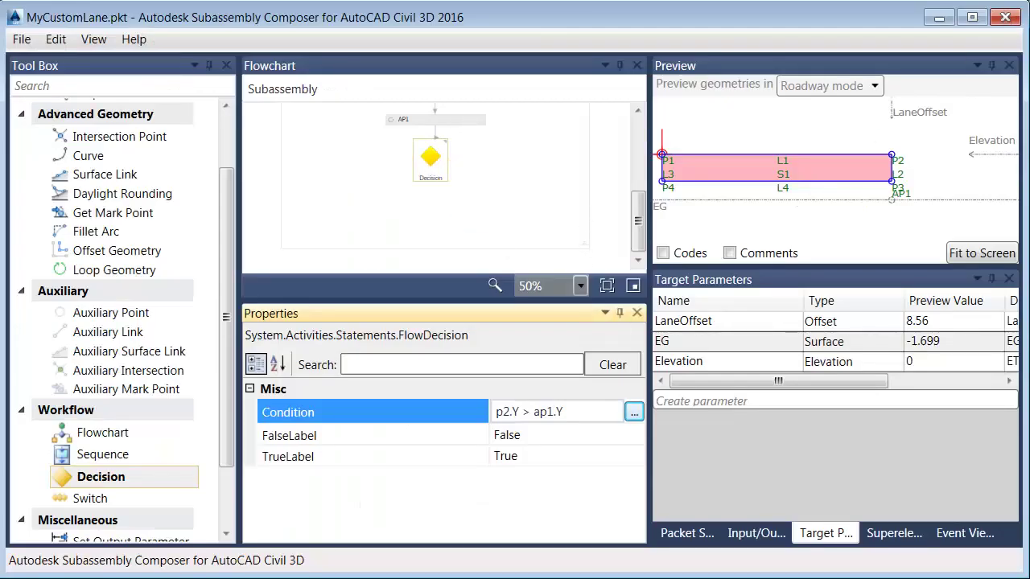
pyautogui.click(523, 286)
pyautogui.click(533, 339)
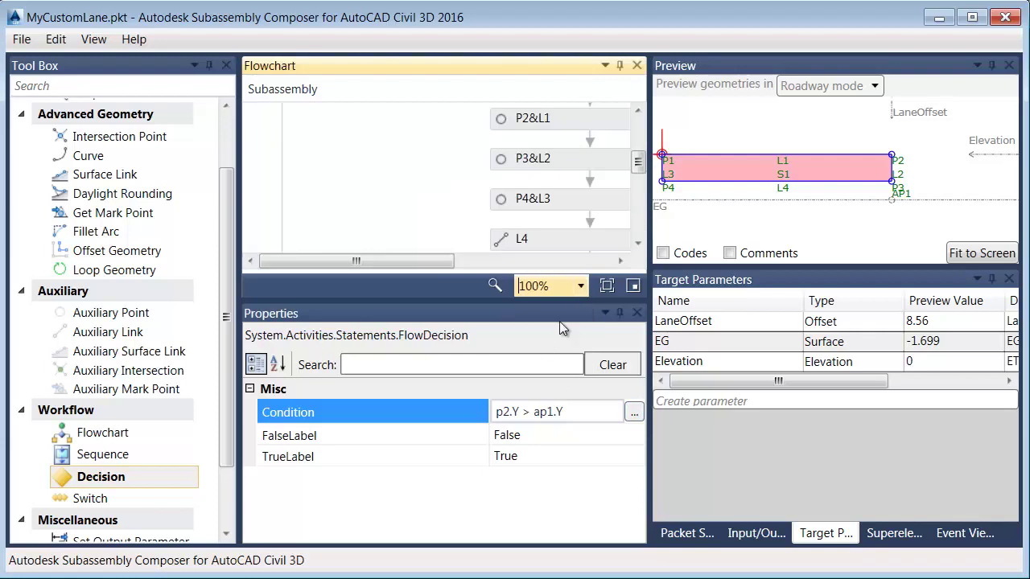
pyautogui.scroll(-3, 639, 173)
pyautogui.scroll(-1, 646, 201)
pyautogui.moveTo(449, 259); pyautogui.dragTo(508, 278)
pyautogui.moveTo(649, 306); pyautogui.dragTo(718, 314)
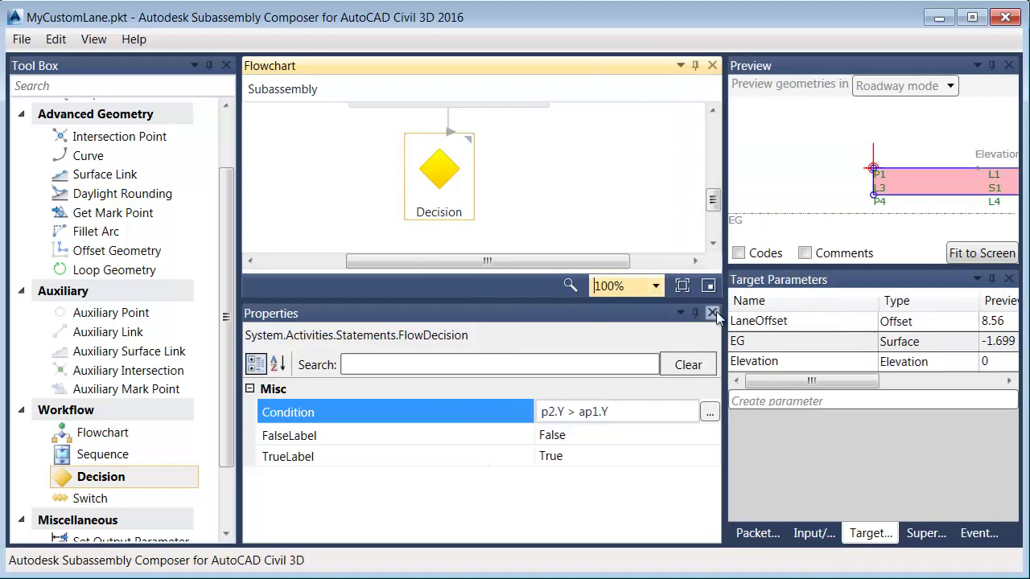
pyautogui.click(958, 256)
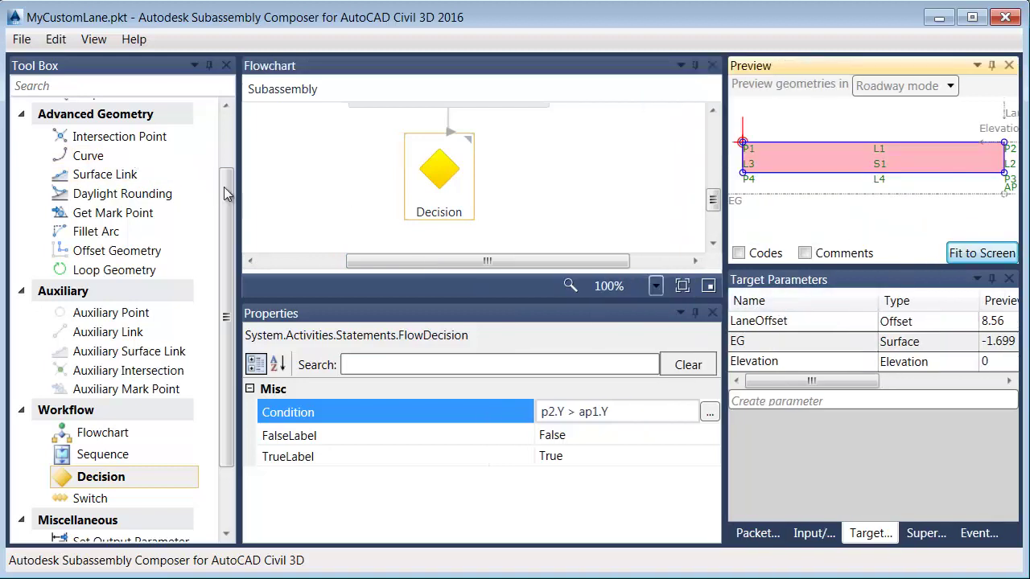
# Add a Point beside the Decision and route the Decision's True branch into the top of the new P5 element
pyautogui.scroll(2, 232, 161)
pyautogui.moveTo(87, 136); pyautogui.dragTo(388, 215)
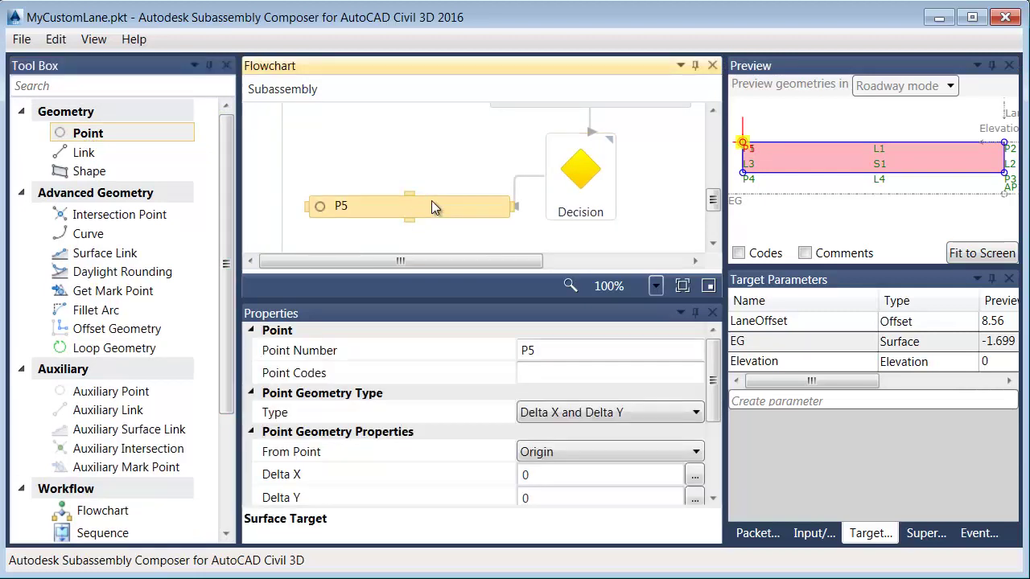
pyautogui.click(514, 184)
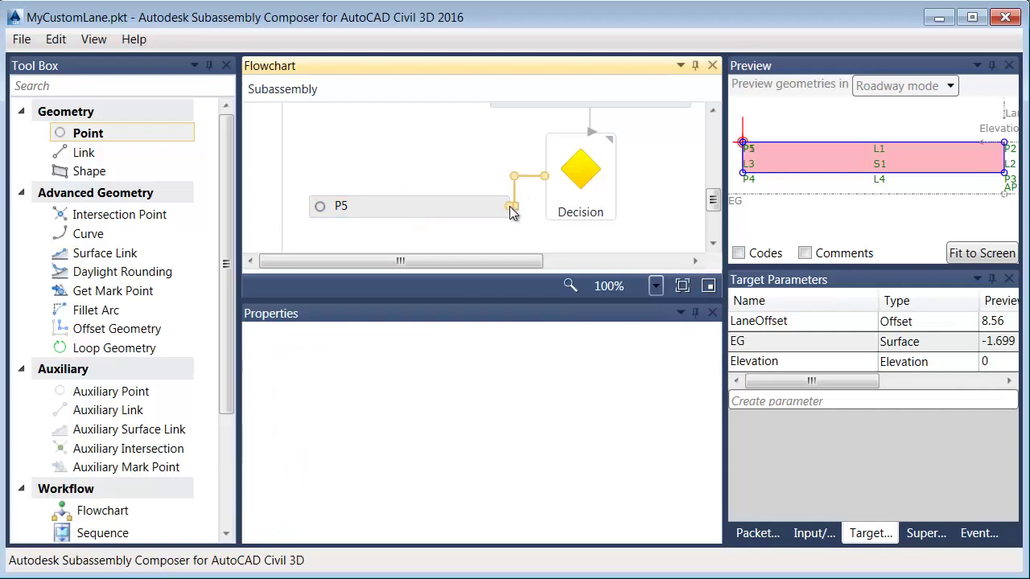
pyautogui.moveTo(512, 200); pyautogui.dragTo(421, 190)
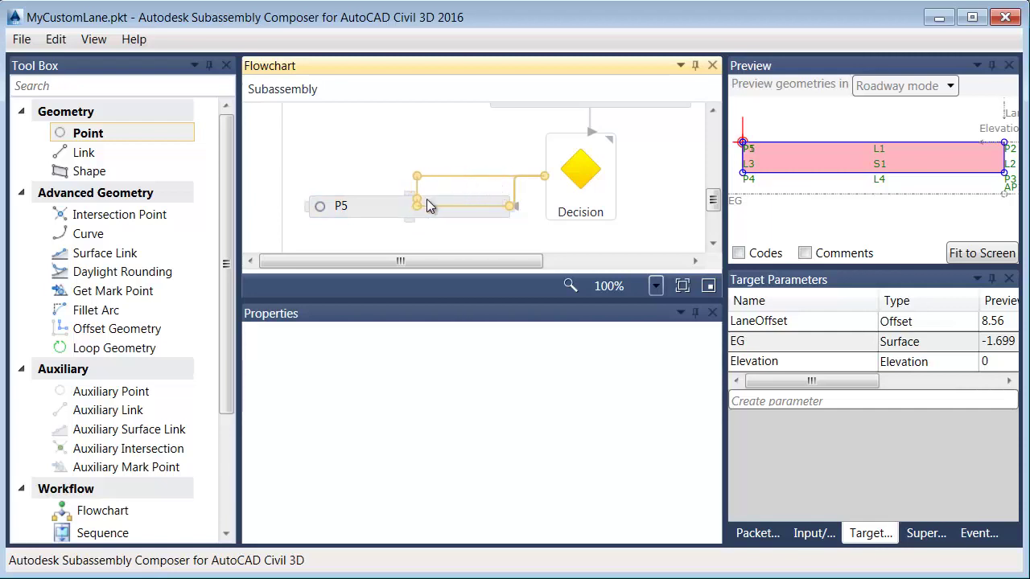
pyautogui.moveTo(529, 212); pyautogui.dragTo(421, 196)
pyautogui.moveTo(409, 198); pyautogui.dragTo(417, 198)
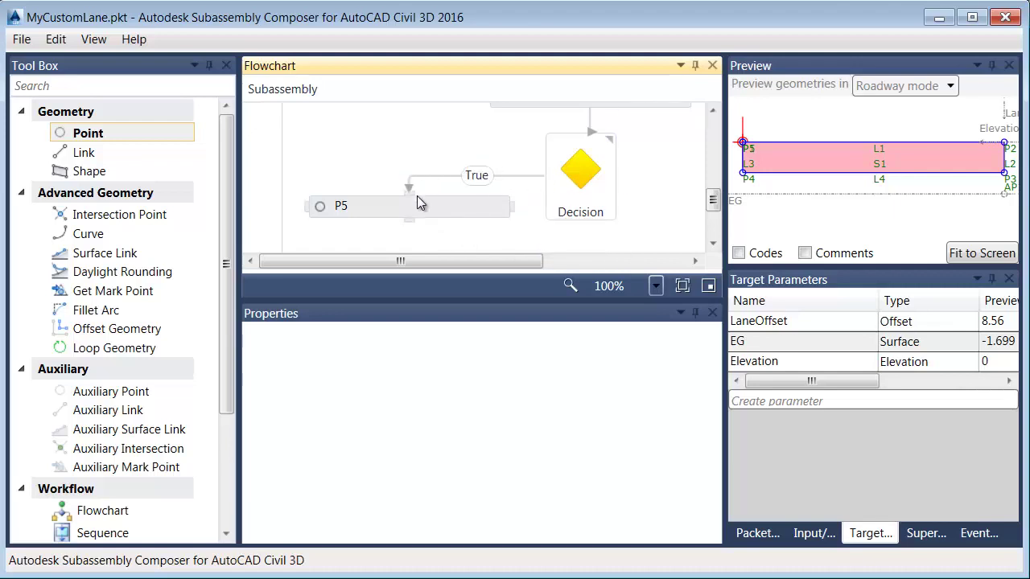
# Set the Decision's true label to Fill
pyautogui.click(578, 172)
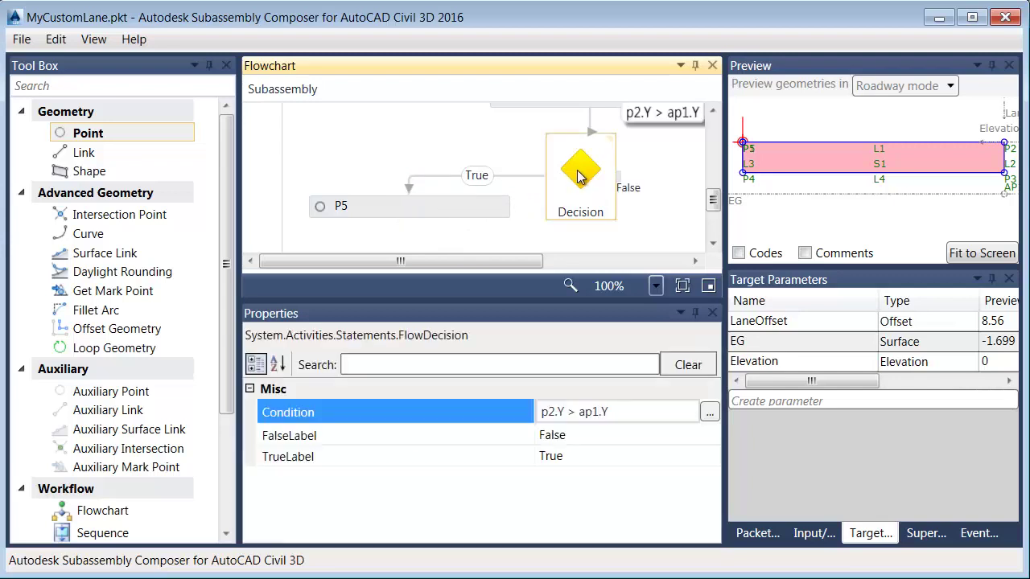
pyautogui.click(567, 455)
pyautogui.click(567, 455)
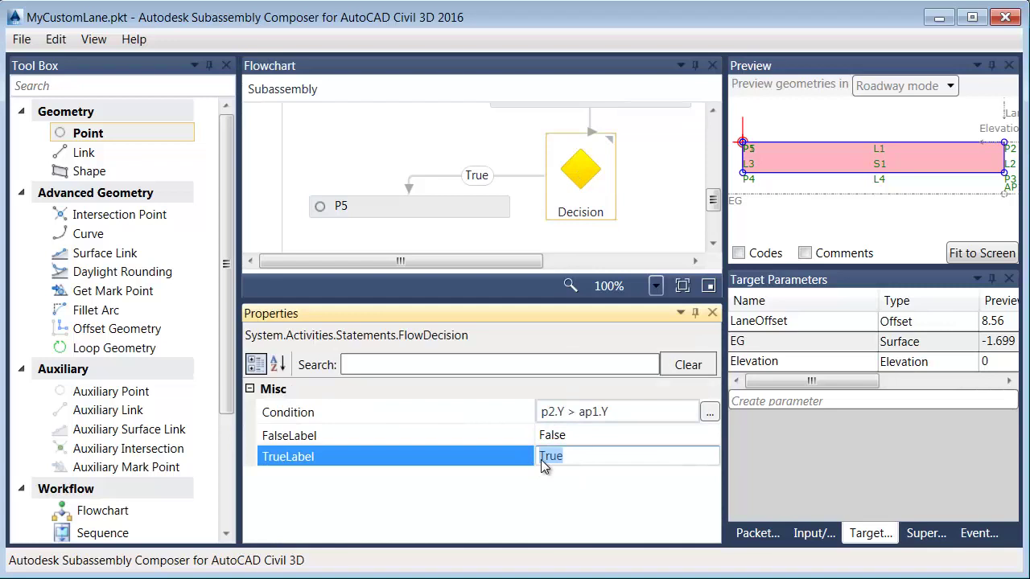
pyautogui.write('Fill')
pyautogui.press('Return')
# Set P5's from point to P2 and its geometry type to Slope to Surface
pyautogui.moveTo(724, 233); pyautogui.dragTo(631, 234)
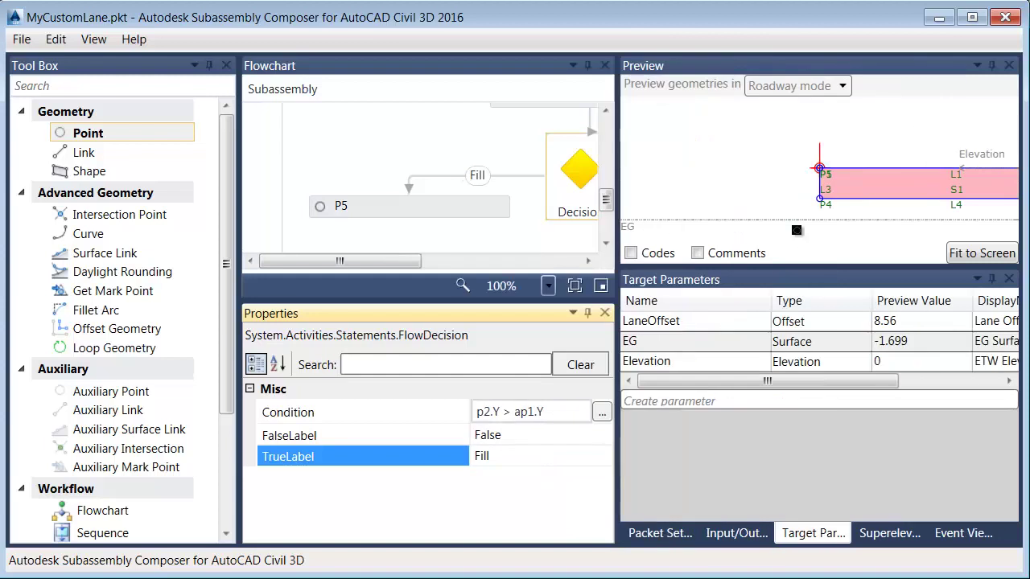
pyautogui.click(959, 254)
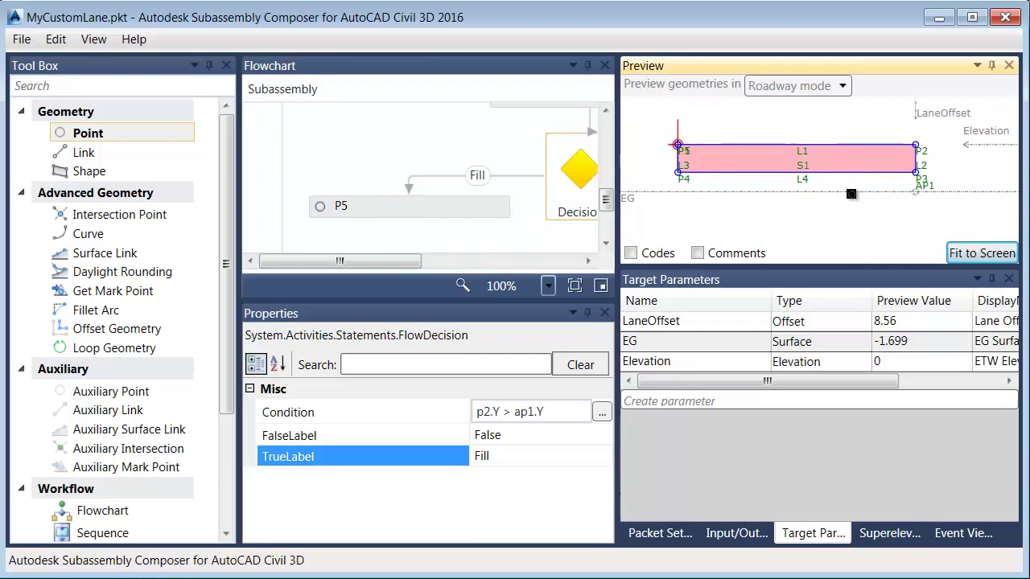
pyautogui.click(366, 206)
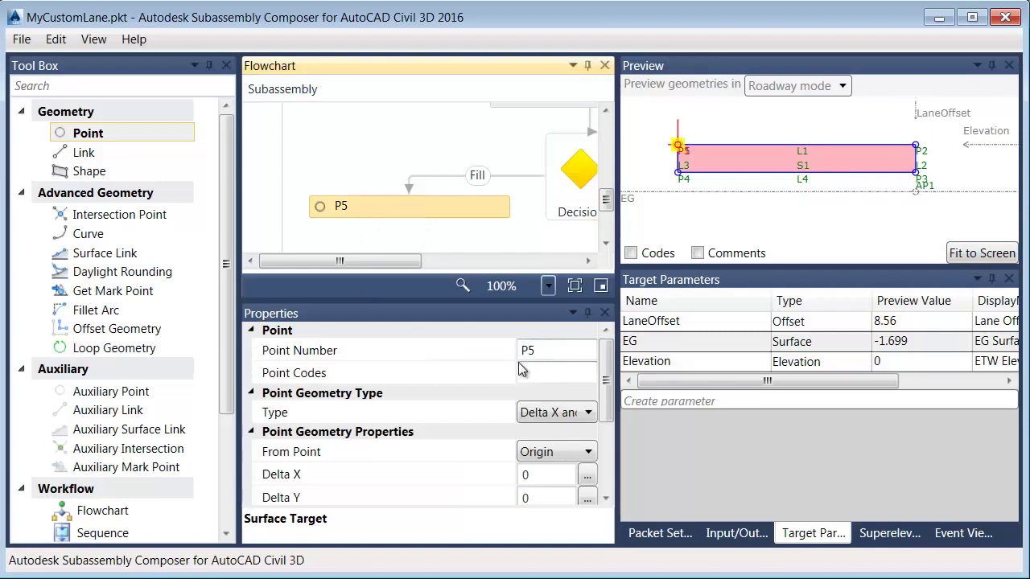
pyautogui.click(527, 452)
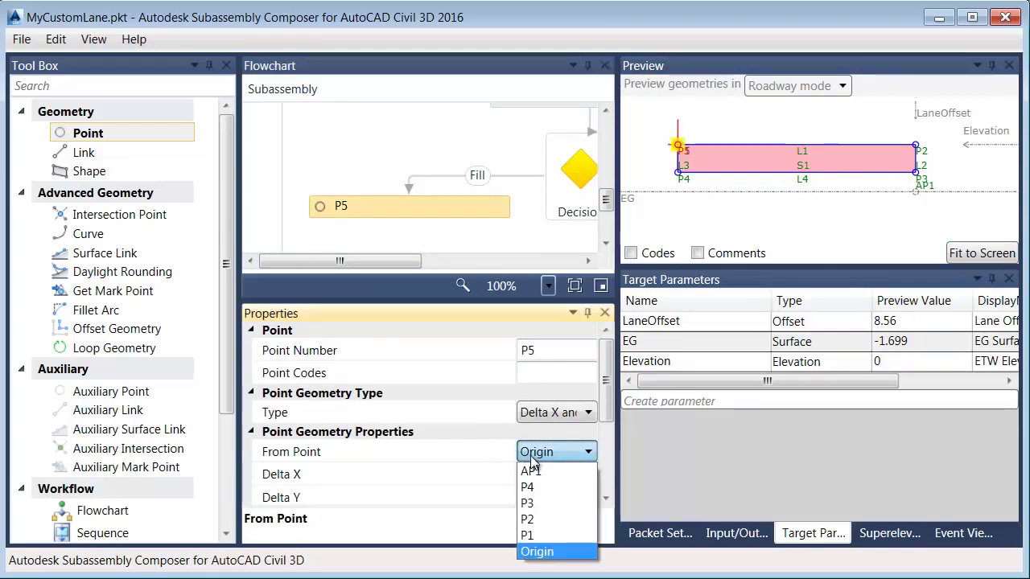
pyautogui.click(532, 519)
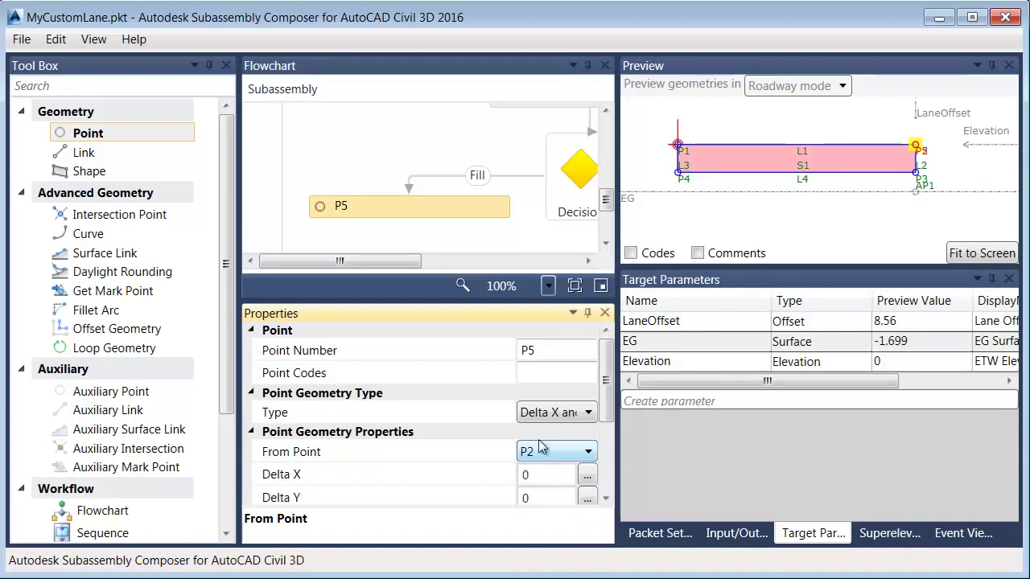
pyautogui.click(543, 415)
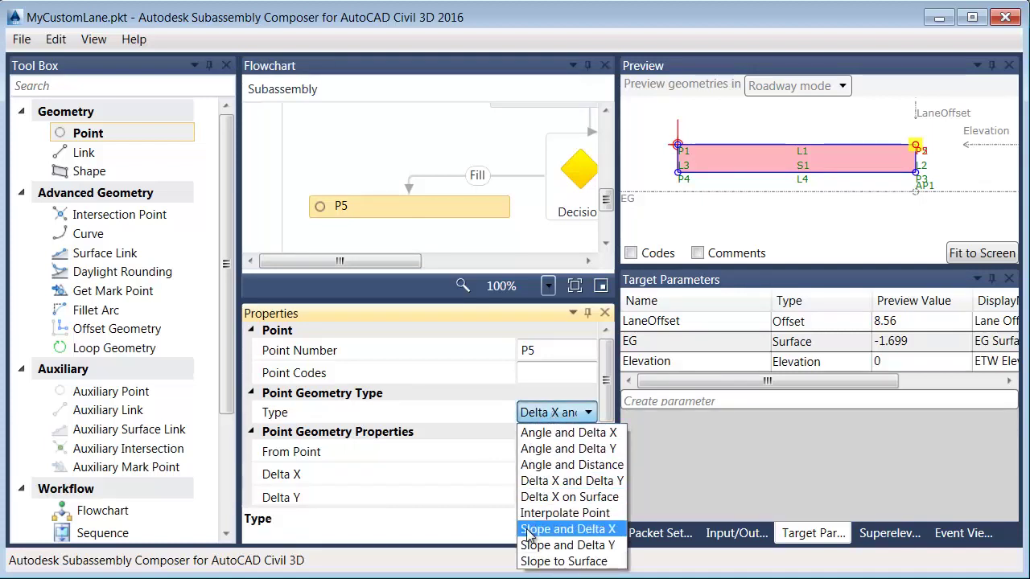
pyautogui.click(541, 561)
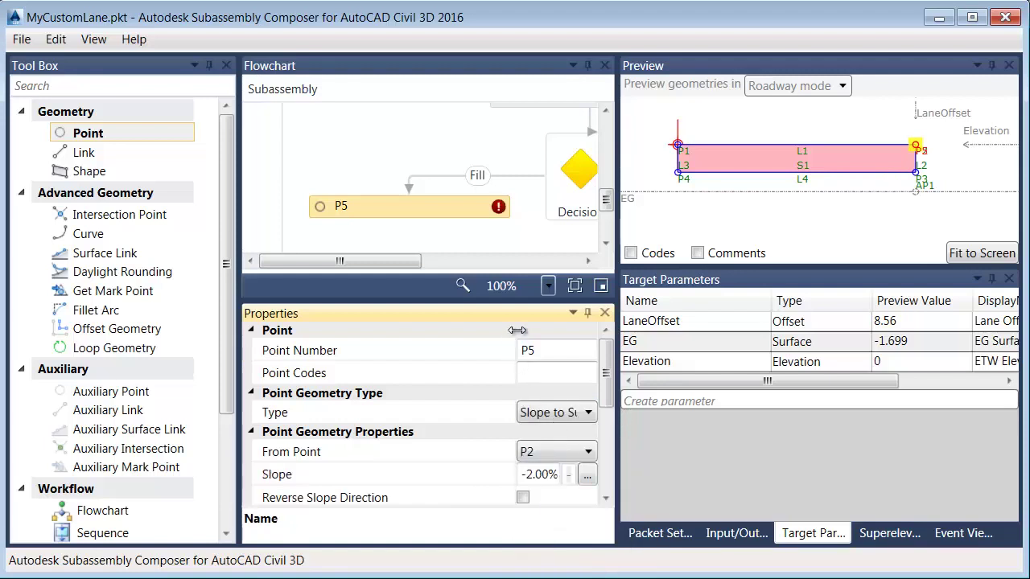
# Set P5's slope to -2:1
pyautogui.moveTo(517, 330); pyautogui.dragTo(476, 332)
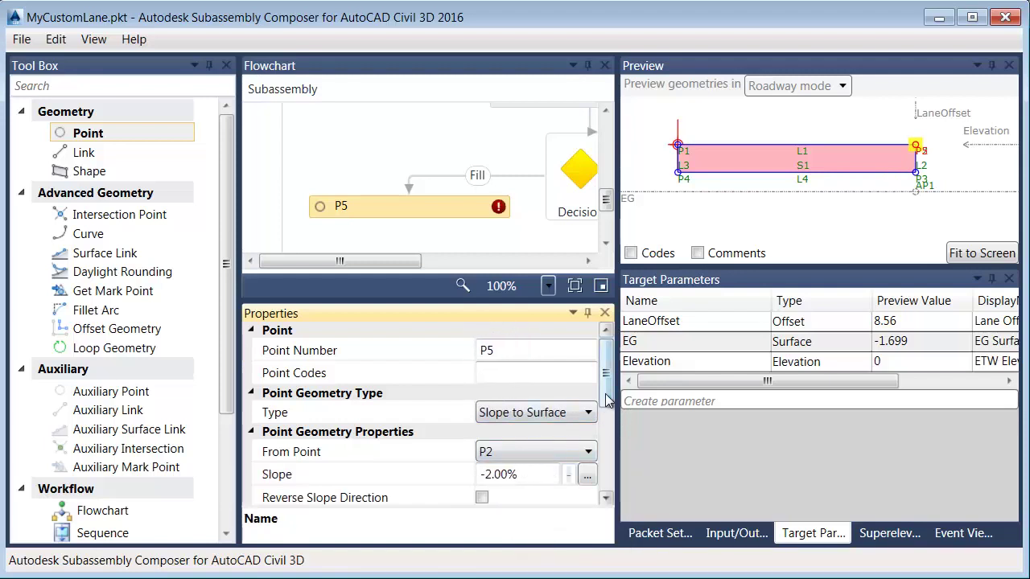
pyautogui.scroll(-2, 602, 412)
pyautogui.click(540, 429)
pyautogui.doubleClick(540, 429)
pyautogui.click(491, 429)
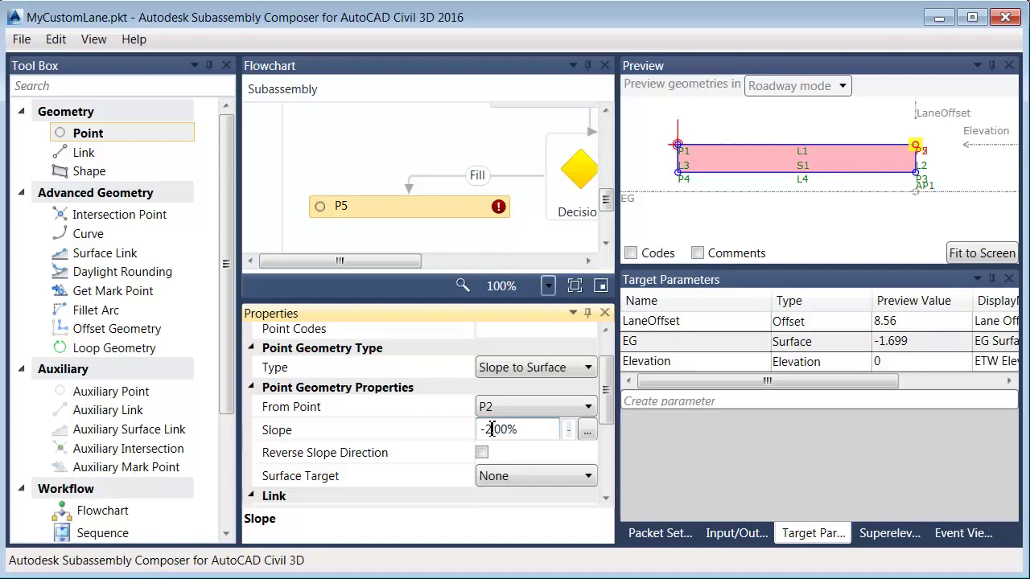
pyautogui.moveTo(521, 430); pyautogui.dragTo(501, 432)
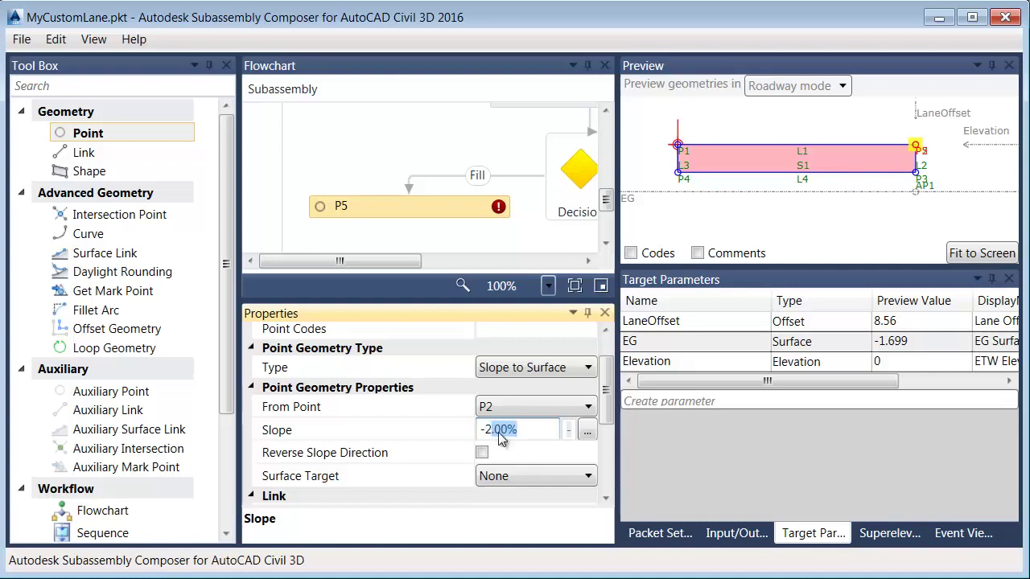
pyautogui.press('BackSpace')
pyautogui.write(':1')
# Assign EG as P5's surface target and add a link to its from point
pyautogui.scroll(-2, 600, 397)
pyautogui.click(542, 441)
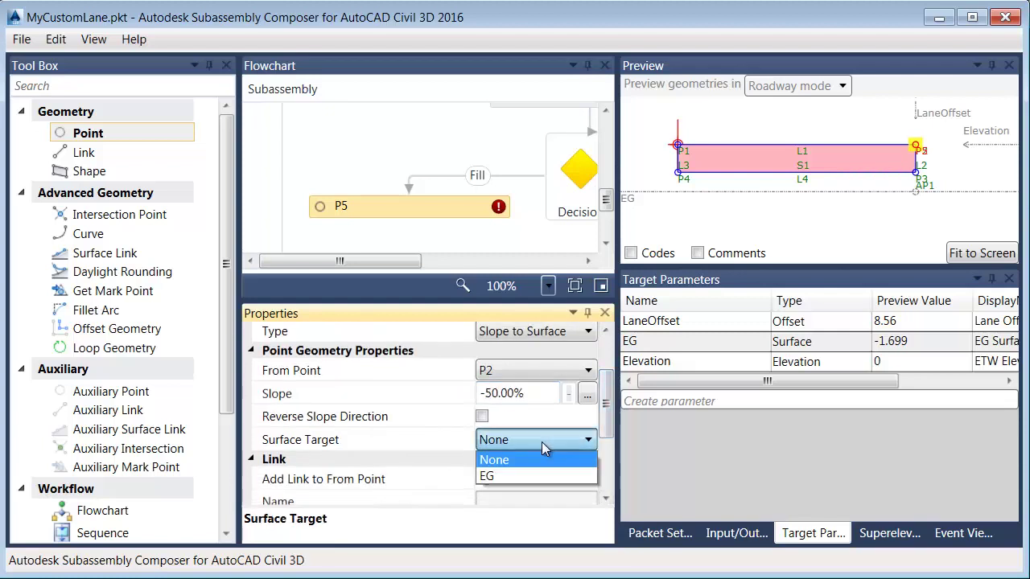
pyautogui.click(510, 476)
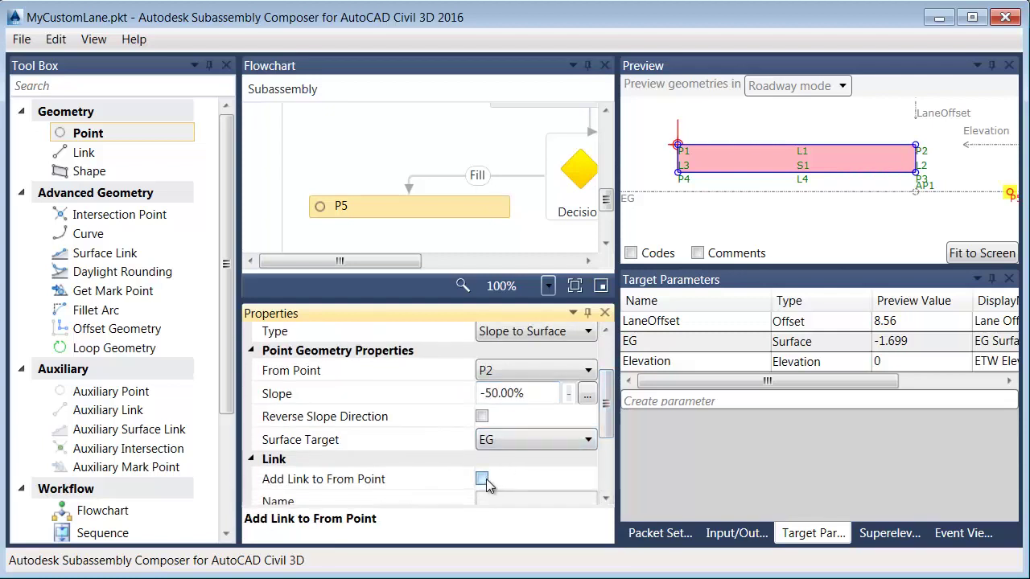
pyautogui.click(483, 479)
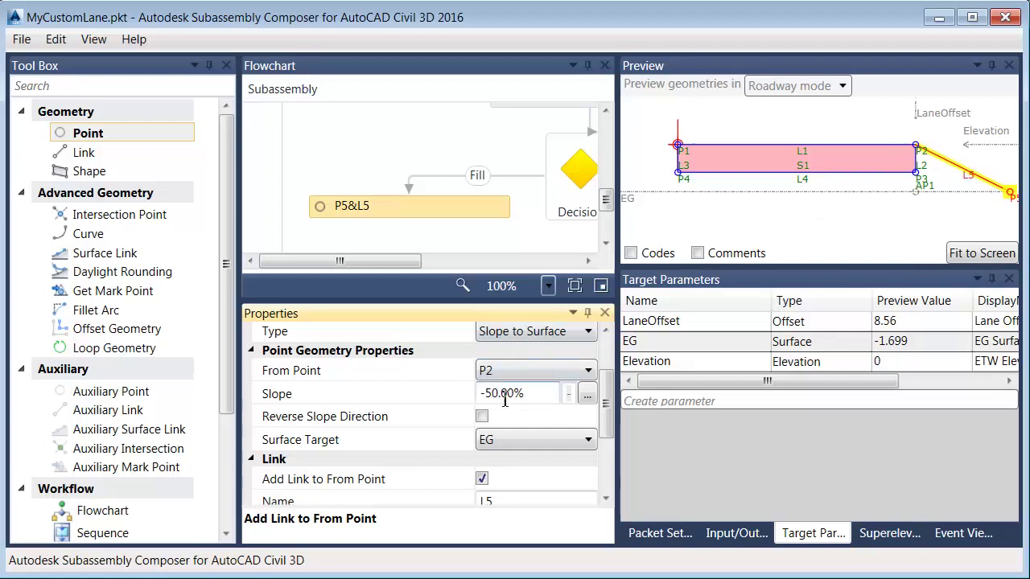
# Raise the EG surface target preview above the lane, to about 0.792
pyautogui.moveTo(393, 262); pyautogui.dragTo(470, 269)
pyautogui.click(634, 193)
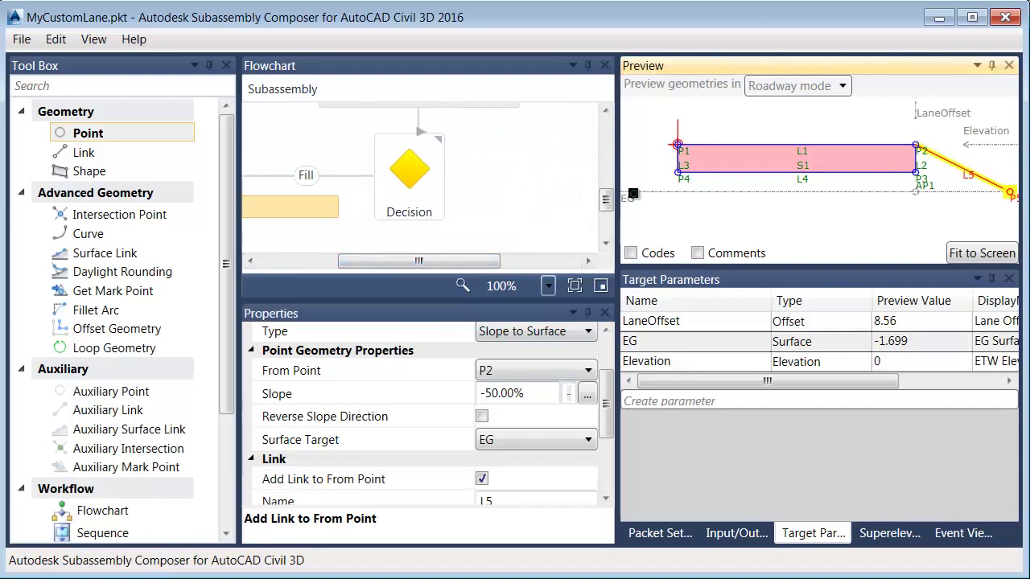
pyautogui.moveTo(633, 194); pyautogui.dragTo(646, 123)
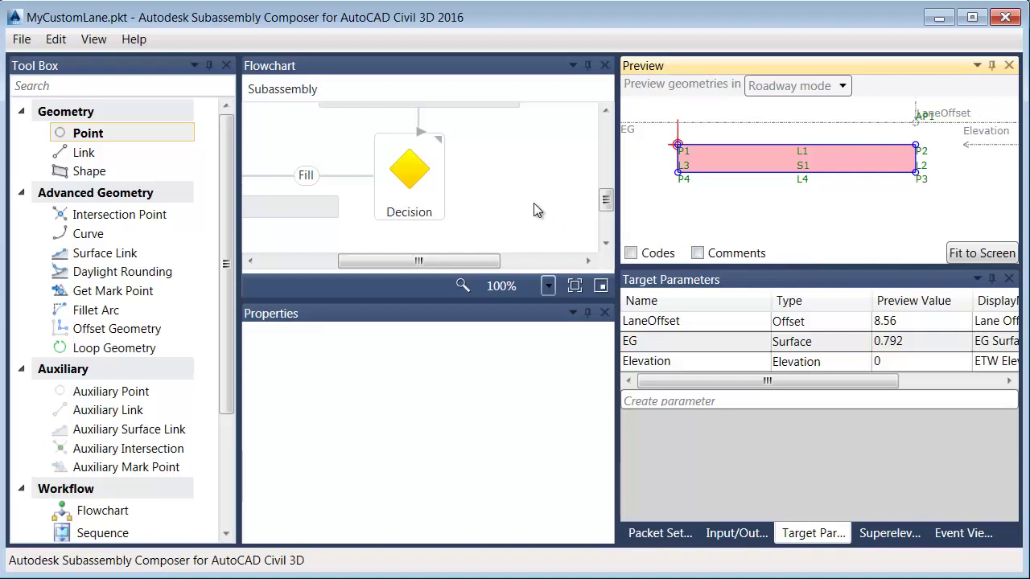
# Add a second Point on the other side of the Decision and delete the connector running to it from P5&L5
pyautogui.click(96, 138)
pyautogui.moveTo(96, 138); pyautogui.dragTo(536, 204)
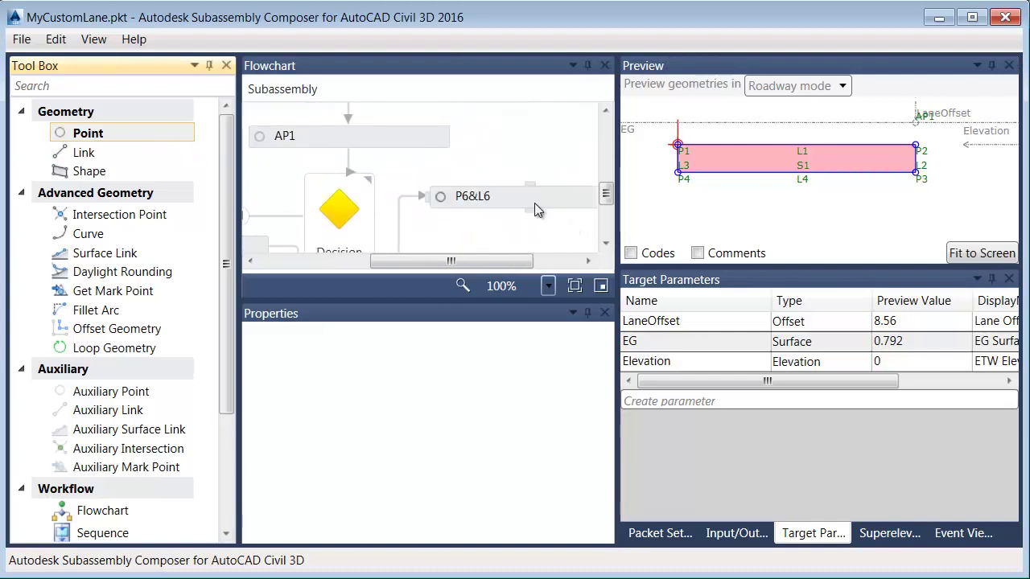
pyautogui.moveTo(609, 195); pyautogui.dragTo(609, 203)
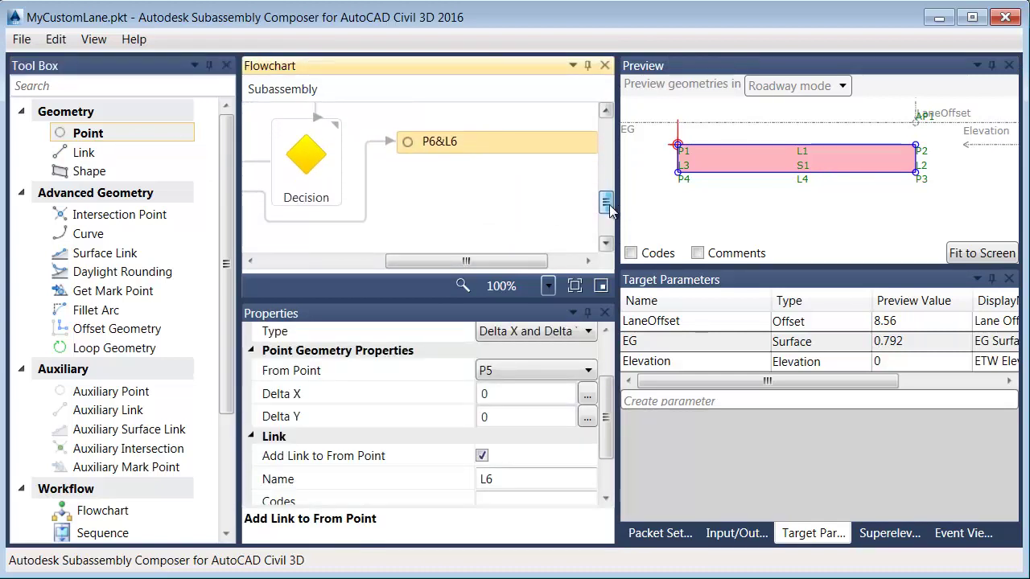
pyautogui.moveTo(481, 266); pyautogui.dragTo(456, 266)
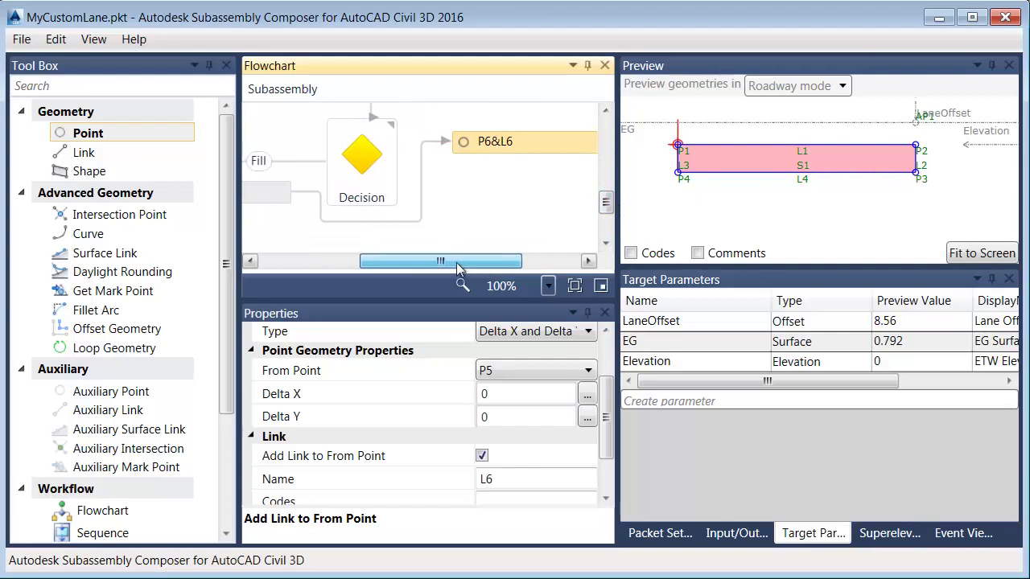
pyautogui.click(421, 196)
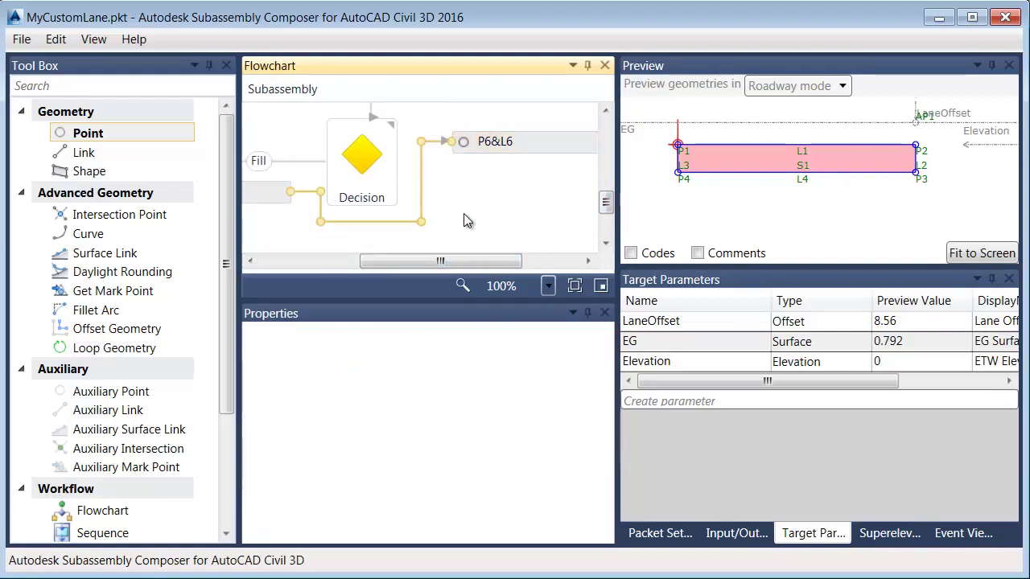
pyautogui.press('Delete')
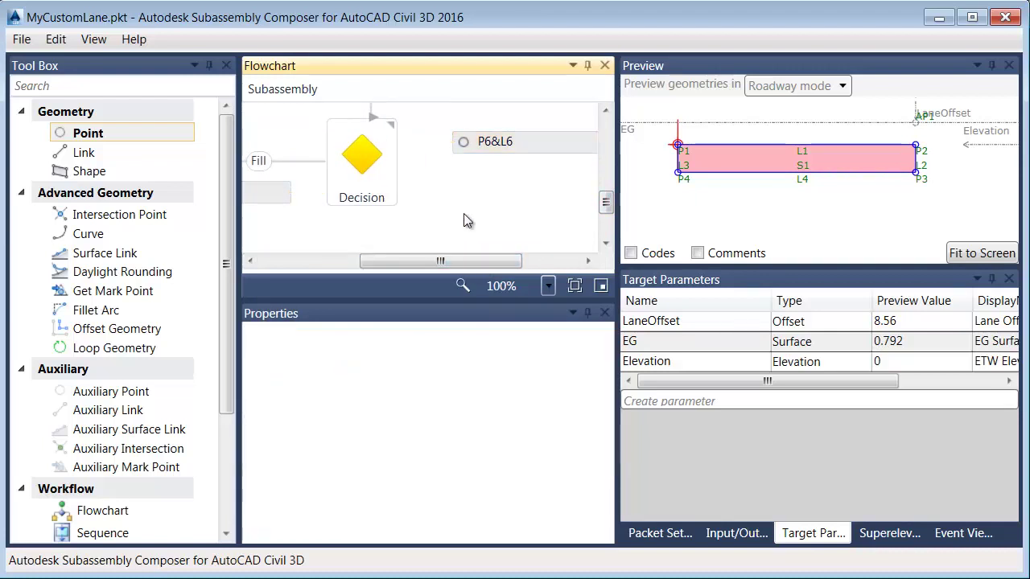
# Move the P6&L6 element slightly lower and connect the Decision's False branch to its top
pyautogui.moveTo(515, 145); pyautogui.dragTo(469, 165)
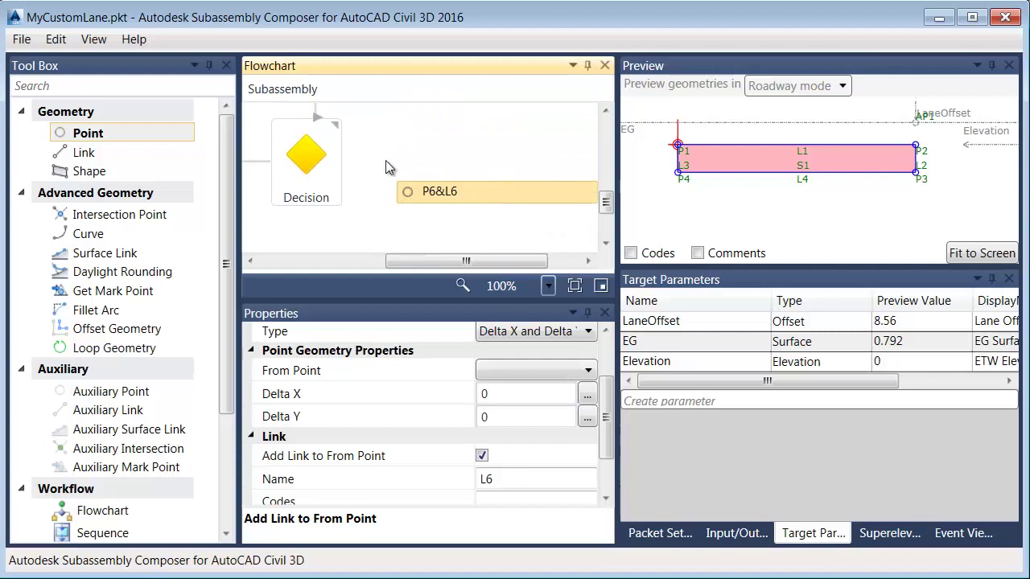
pyautogui.moveTo(343, 160); pyautogui.dragTo(368, 166)
pyautogui.moveTo(497, 183); pyautogui.dragTo(496, 184)
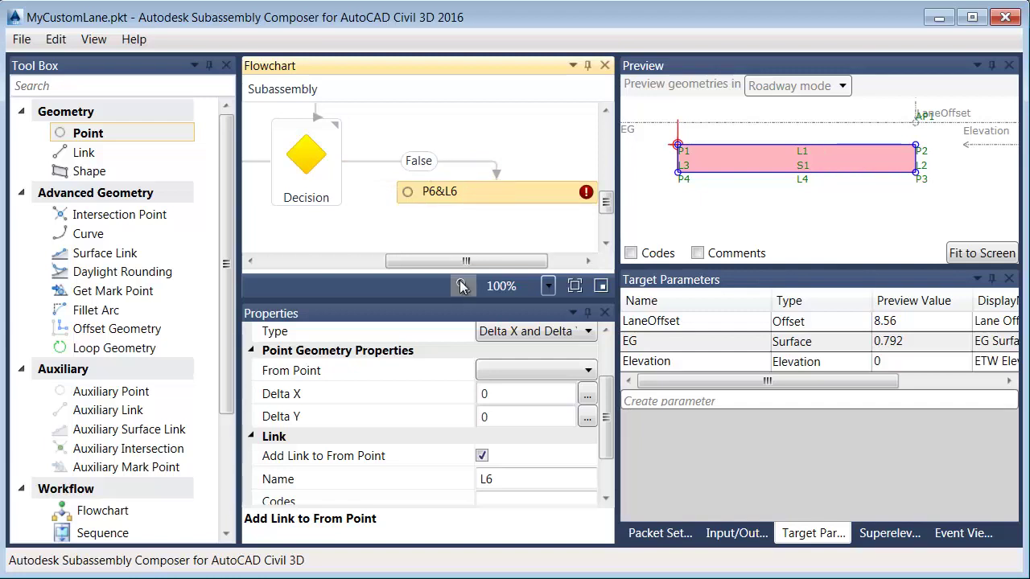
# Set the Decision's false label to Cut
pyautogui.click(312, 165)
pyautogui.click(499, 434)
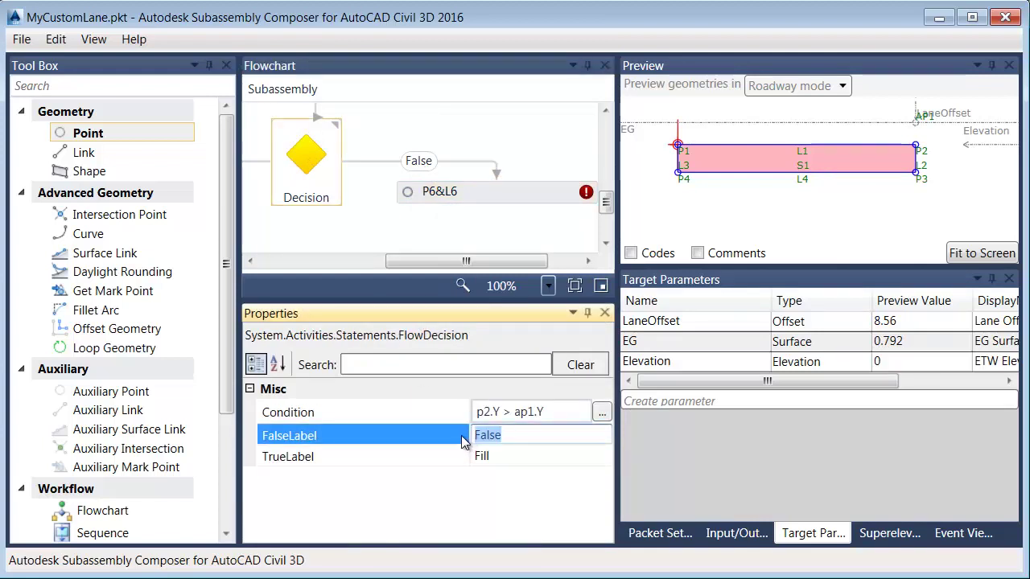
pyautogui.write('Cut')
pyautogui.press('Return')
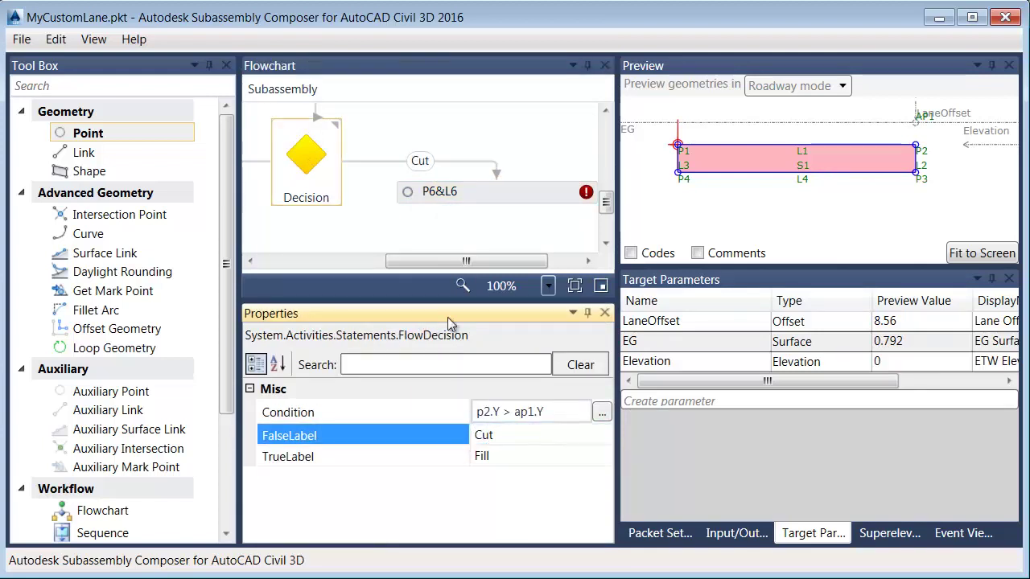
pyautogui.click(479, 193)
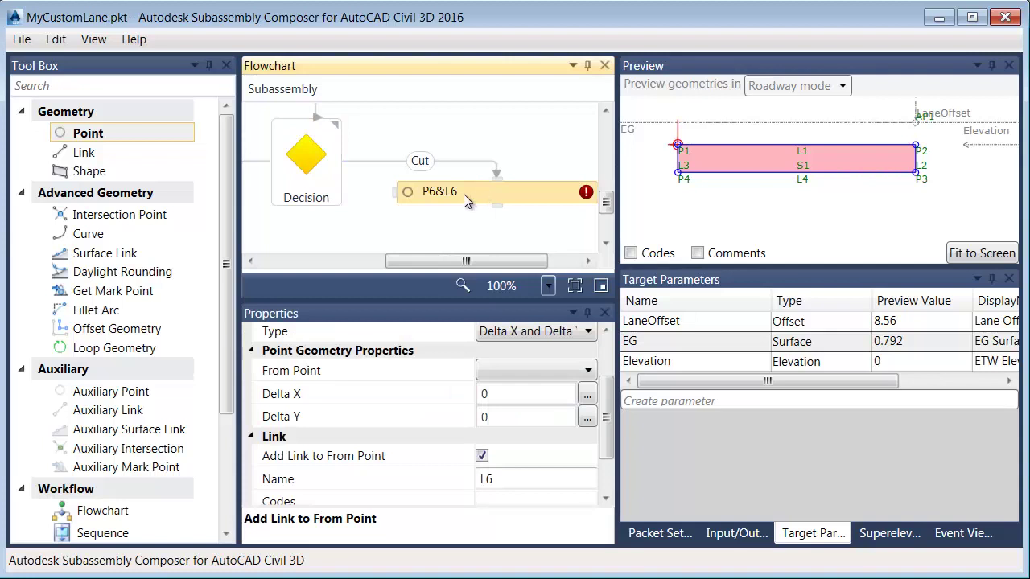
pyautogui.scroll(2, 614, 402)
pyautogui.click(533, 422)
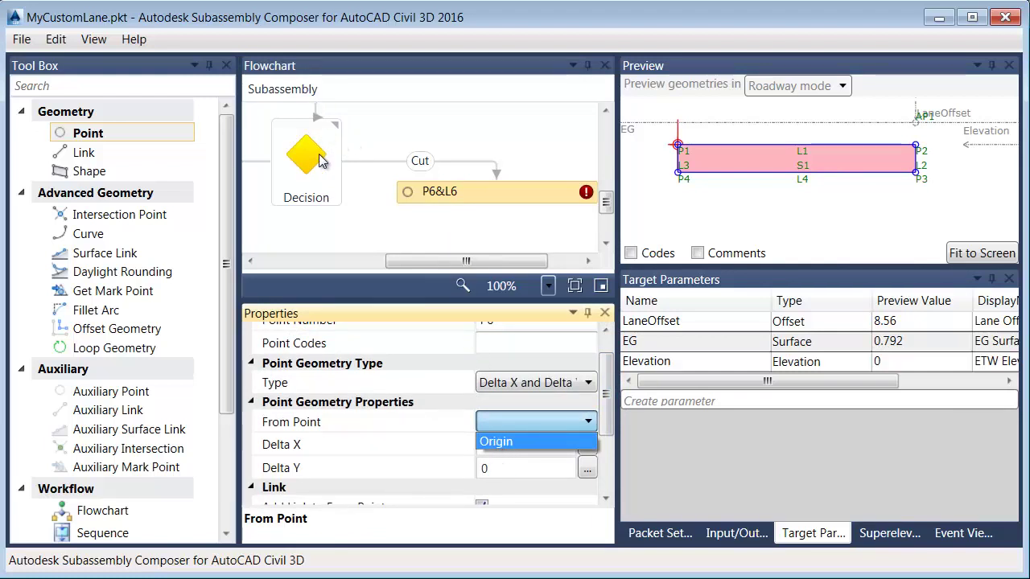
pyautogui.click(456, 164)
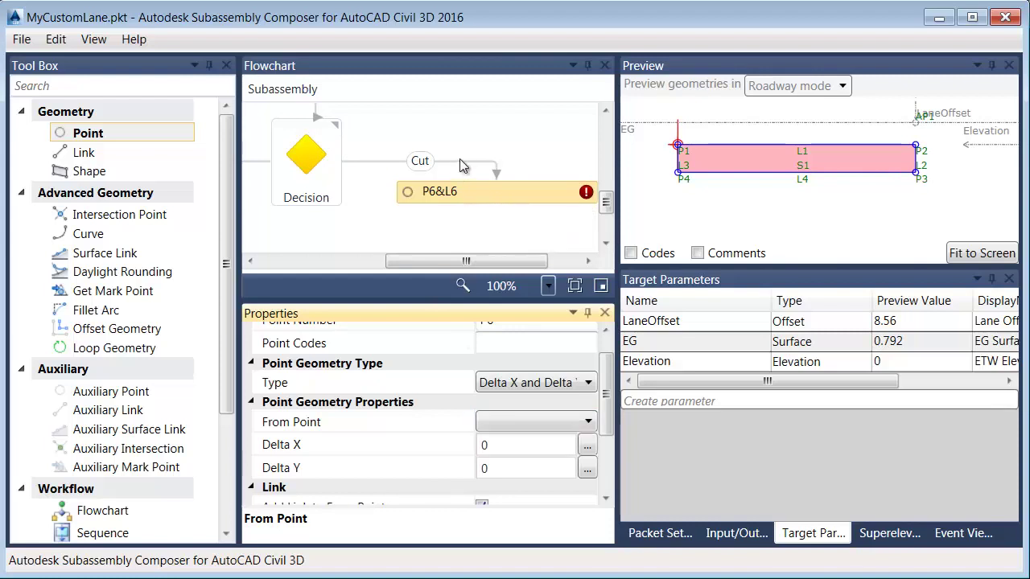
# Delete the Cut connector and redraw it from the Decision to the top of P6&L6
pyautogui.click(453, 160)
pyautogui.press('Delete')
pyautogui.moveTo(342, 165); pyautogui.dragTo(373, 164)
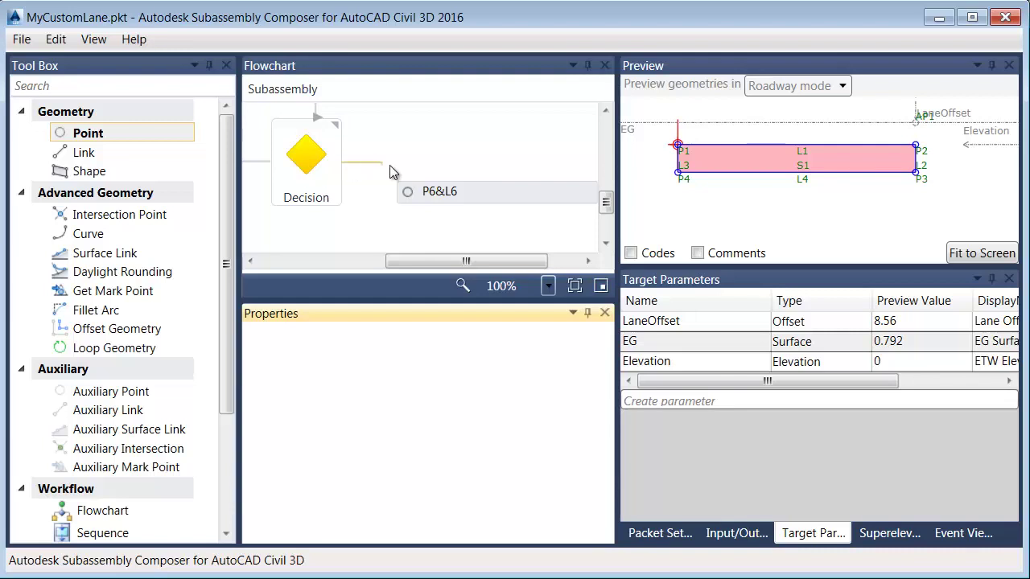
pyautogui.moveTo(496, 176); pyautogui.dragTo(493, 189)
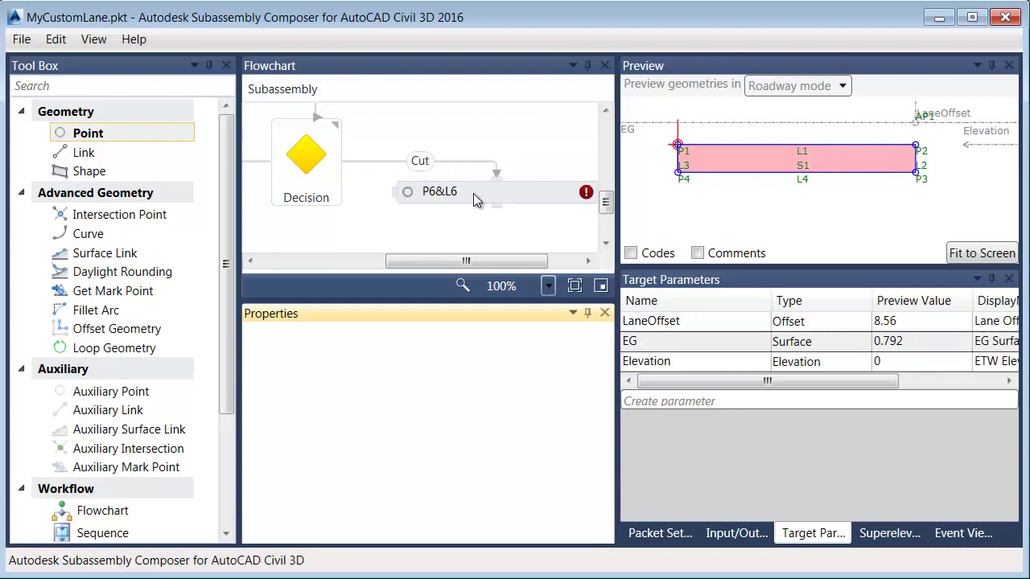
# Start P6 from point P2 and set its geometry type to Slope and Delta X
pyautogui.click(473, 193)
pyautogui.click(505, 421)
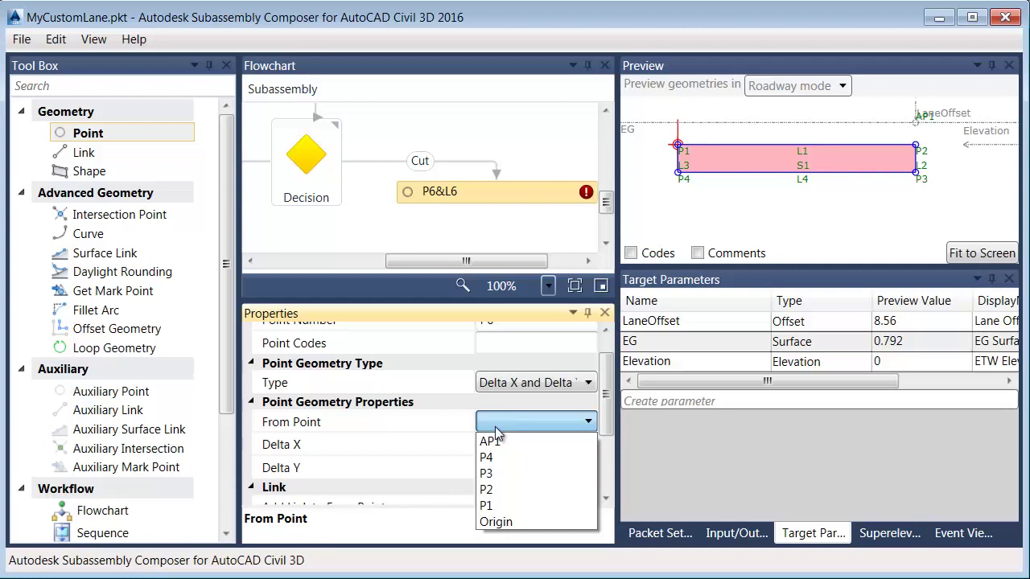
pyautogui.click(491, 489)
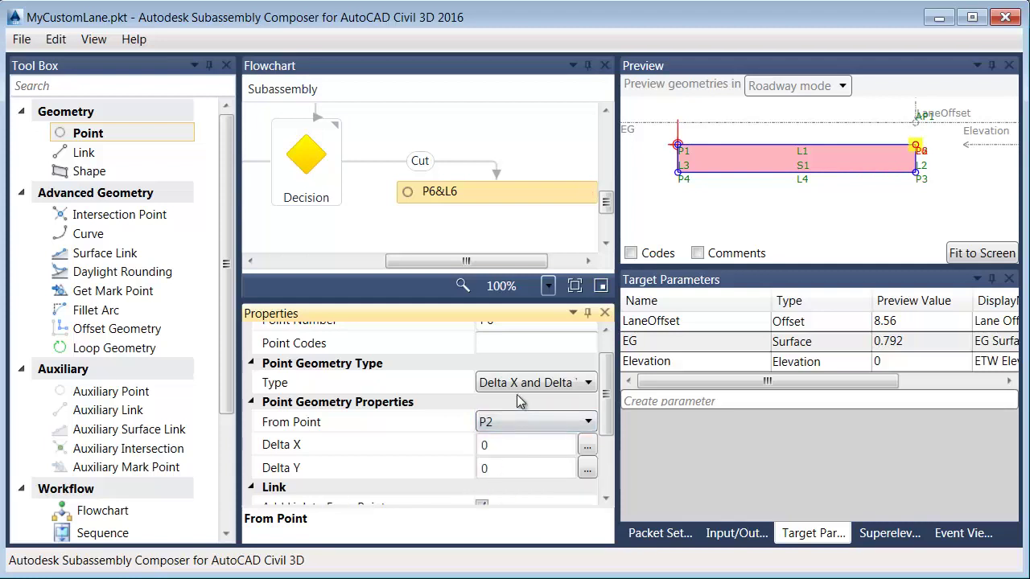
pyautogui.click(535, 380)
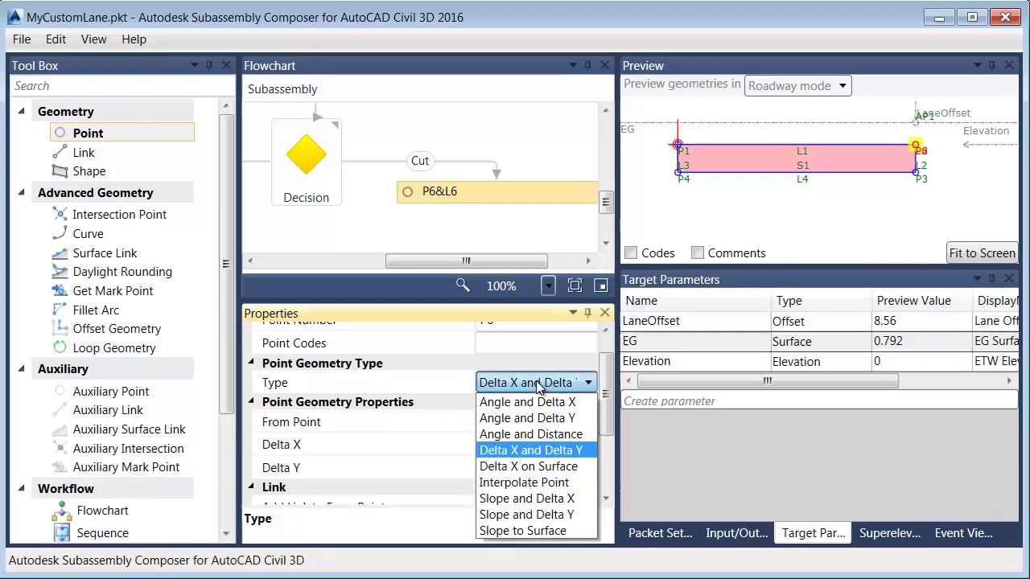
pyautogui.click(513, 498)
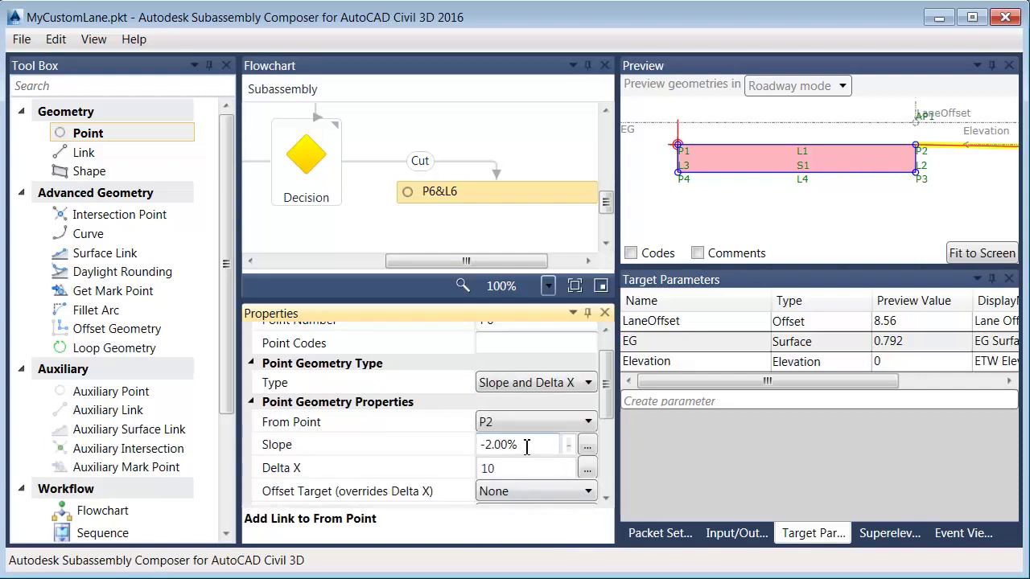
# Set P6's slope to -50% and its Delta X to 2
pyautogui.moveTo(527, 448); pyautogui.dragTo(501, 451)
pyautogui.press('BackSpace')
pyautogui.press('BackSpace')
pyautogui.press('BackSpace')
pyautogui.write('50')
pyautogui.click(491, 468)
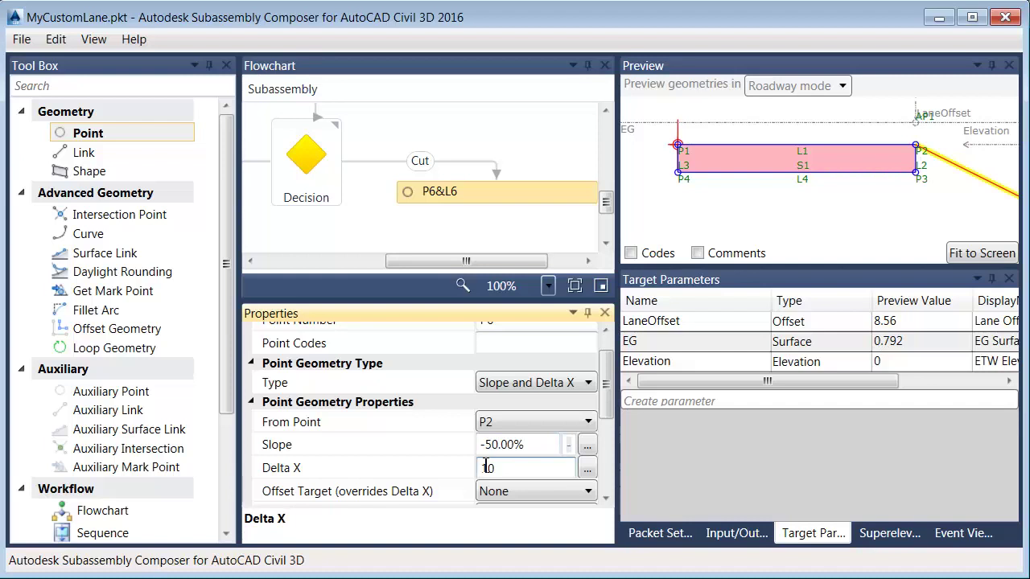
pyautogui.press('Return')
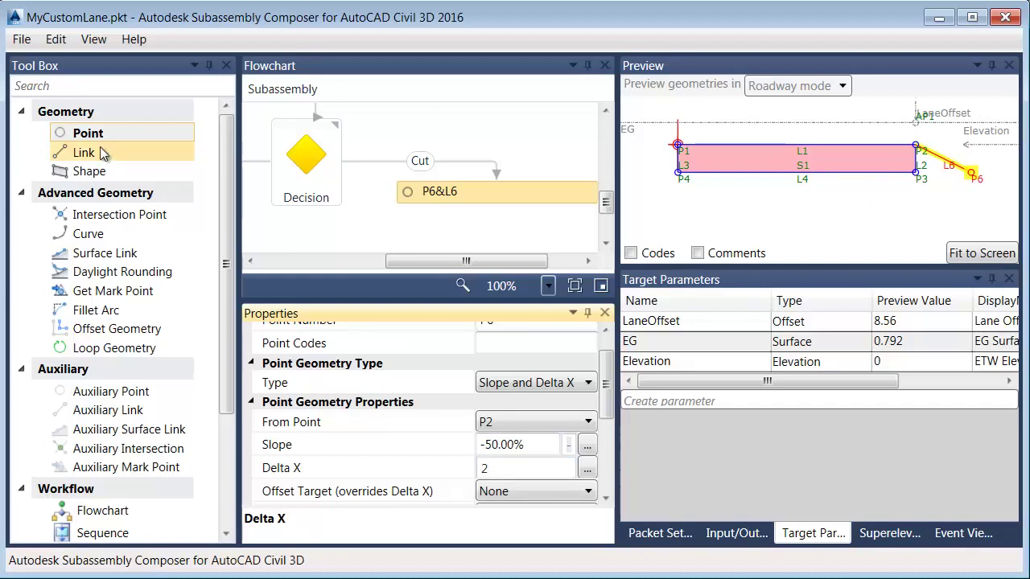
# Add a Point after P6&L6 in the Cut branch and offset it from P6 with a Delta X of 1
pyautogui.moveTo(101, 136); pyautogui.dragTo(559, 193)
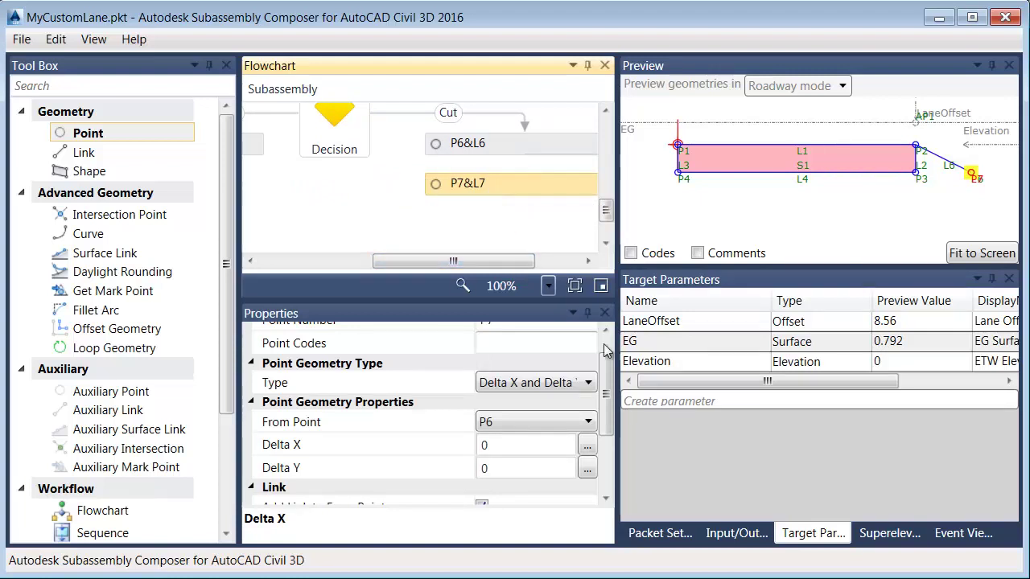
pyautogui.scroll(1, 543, 348)
pyautogui.moveTo(608, 376); pyautogui.dragTo(616, 399)
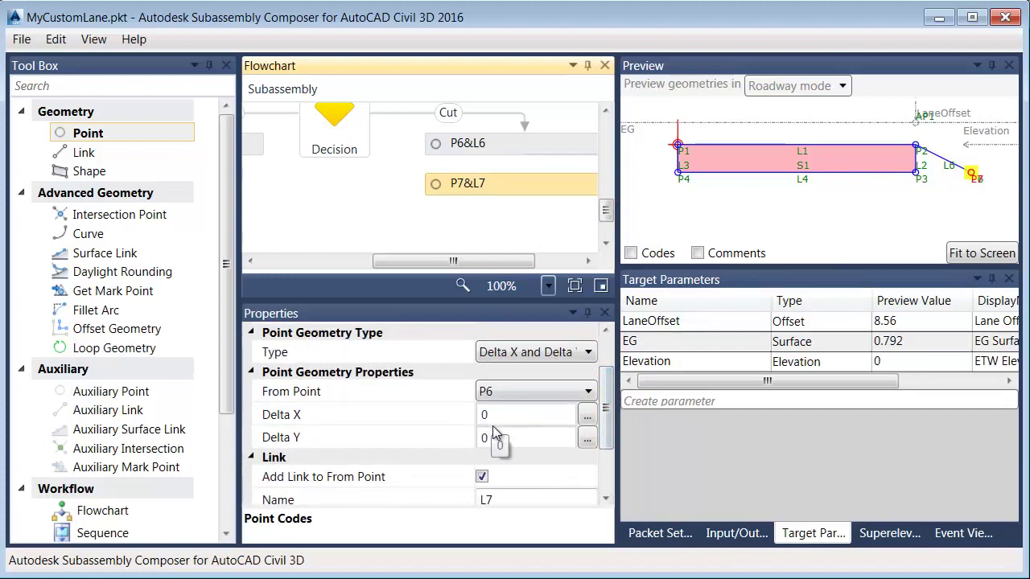
pyautogui.click(497, 437)
pyautogui.click(488, 414)
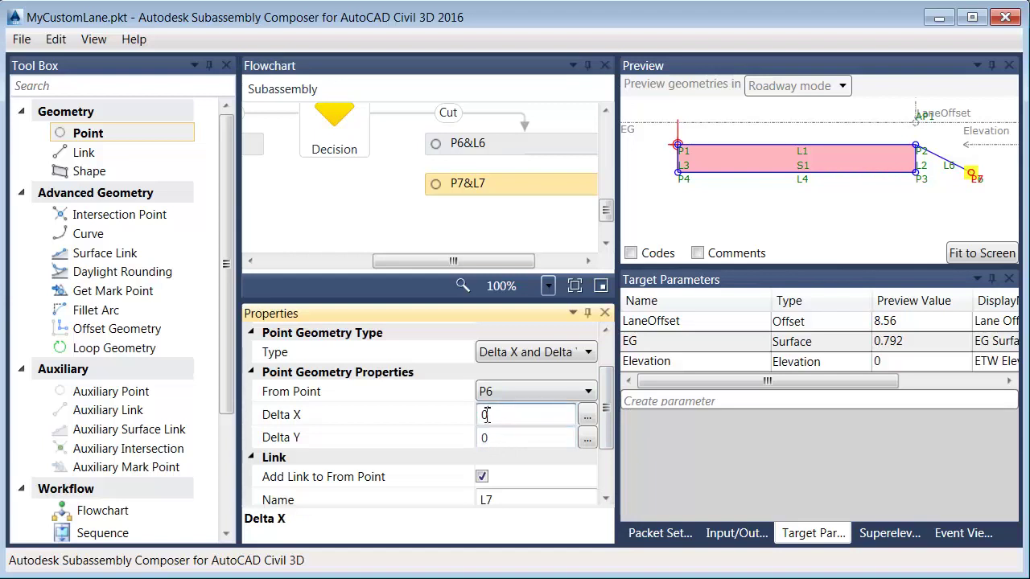
pyautogui.press('BackSpace')
pyautogui.write('1')
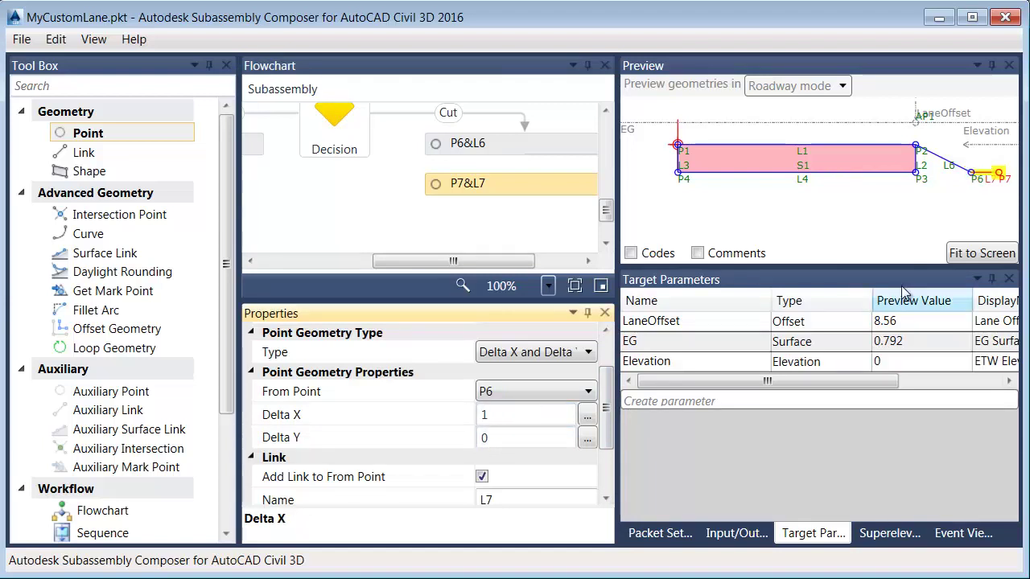
pyautogui.click(901, 211)
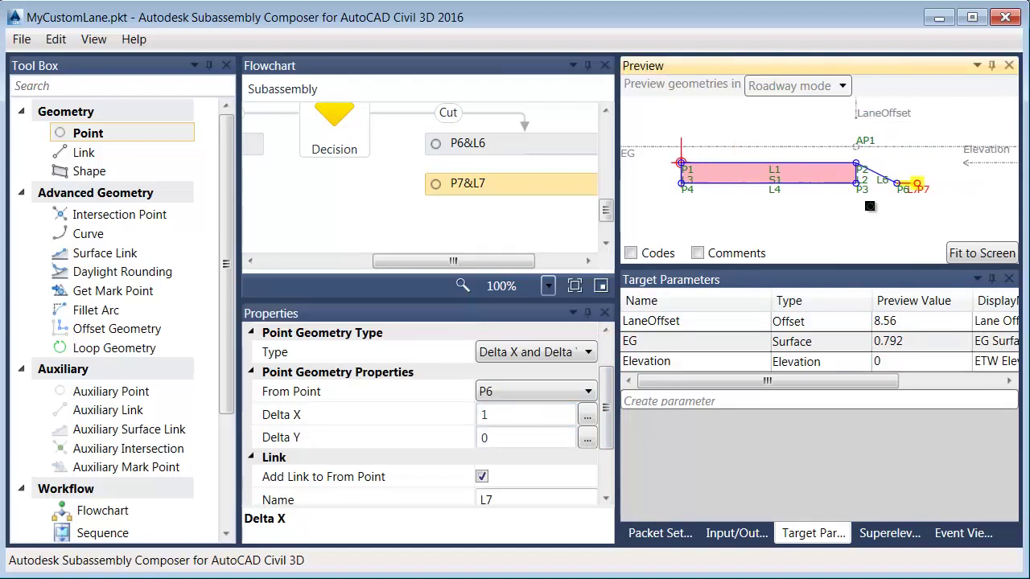
# Add a Point after P7&L7 that runs from P7 as Slope to Surface at 2:1, targeting the EG surface
pyautogui.moveTo(85, 141); pyautogui.dragTo(565, 177)
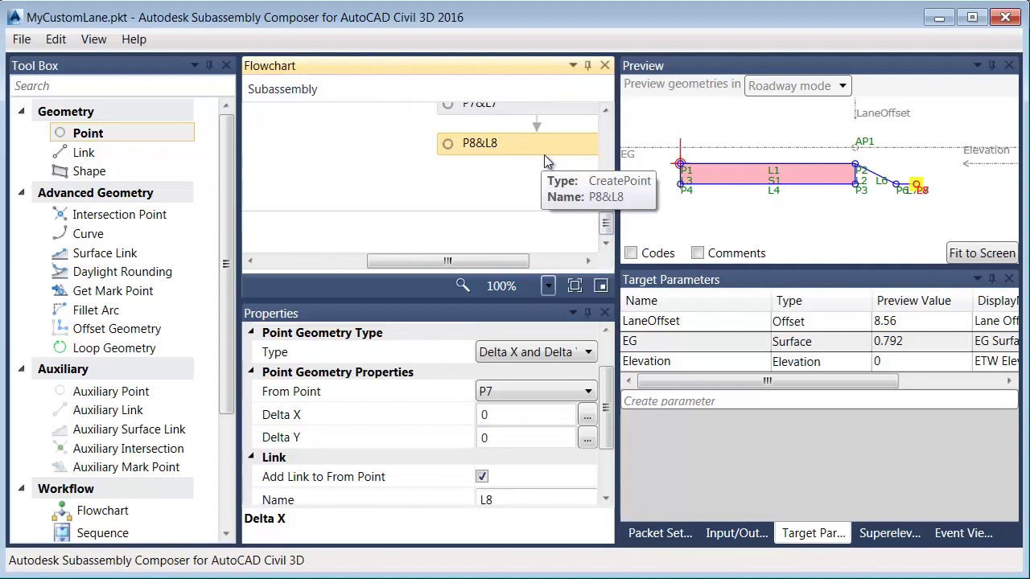
pyautogui.moveTo(610, 383); pyautogui.dragTo(609, 372)
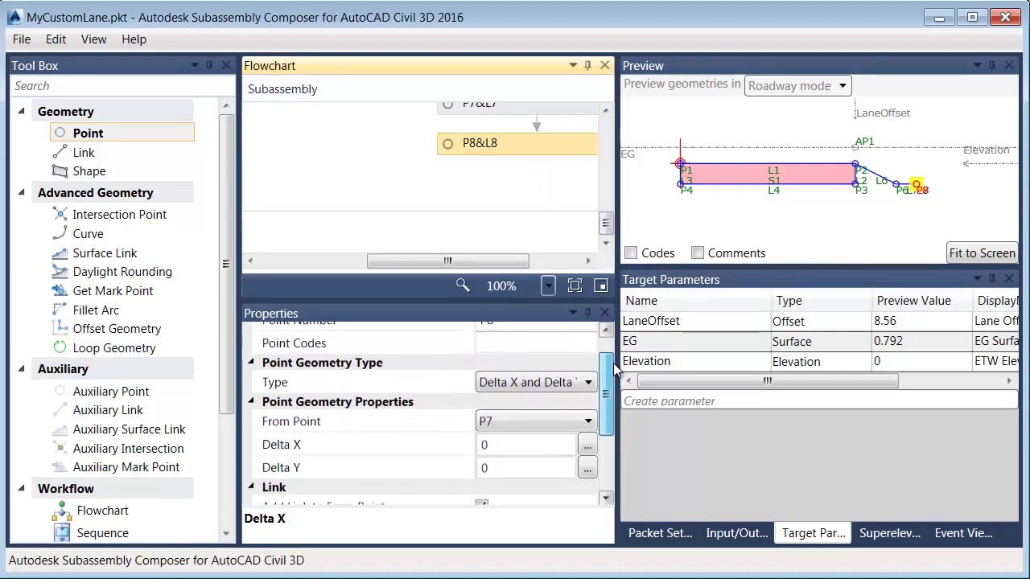
pyautogui.click(507, 382)
pyautogui.click(506, 531)
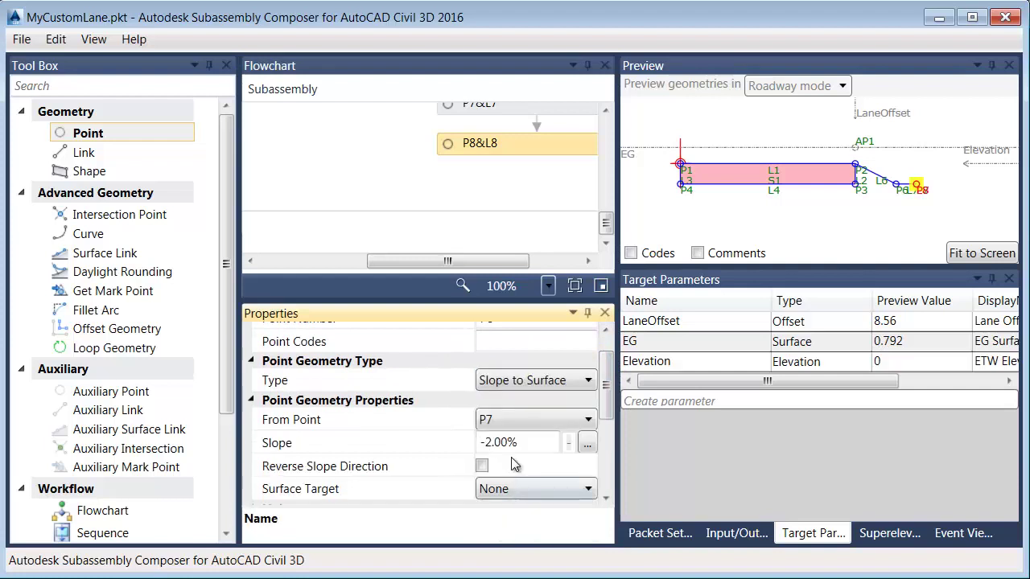
pyautogui.moveTo(515, 441); pyautogui.dragTo(486, 447)
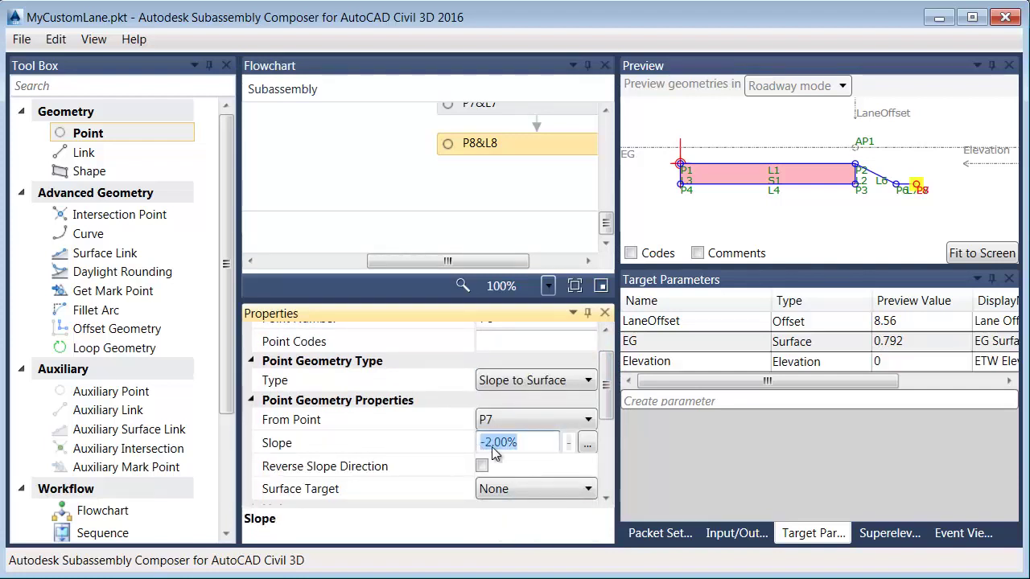
pyautogui.write('2:1')
pyautogui.click(515, 488)
pyautogui.click(503, 526)
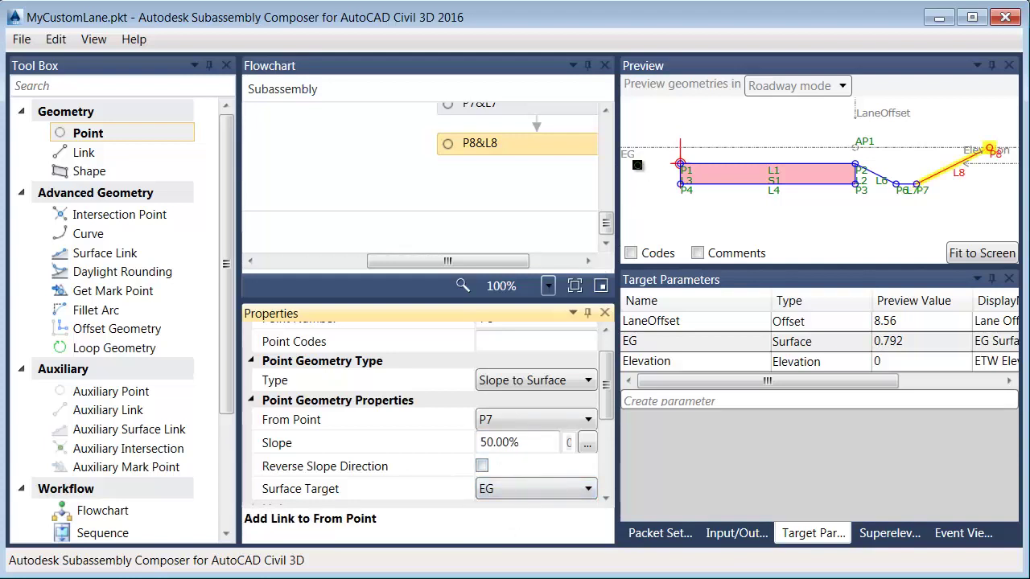
# Fit the geometry in the preview and move the EG surface below and back above the lane to check the Fill and Cut branches
pyautogui.moveTo(615, 176); pyautogui.dragTo(823, 230)
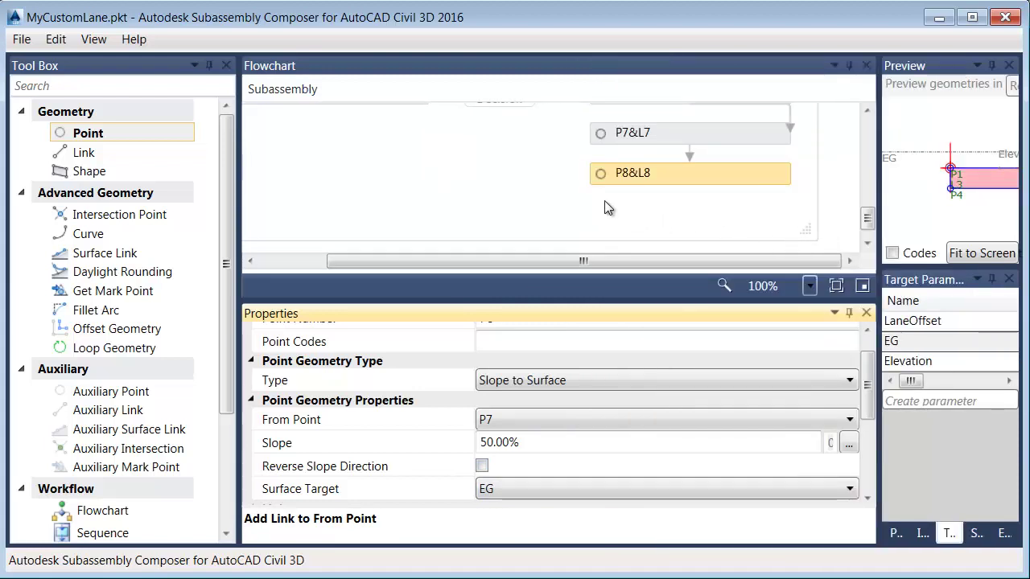
pyautogui.moveTo(809, 233)
pyautogui.mouseDown()
pyautogui.moveTo(821, 232)
pyautogui.moveTo(777, 202)
pyautogui.moveTo(804, 232)
pyautogui.mouseUp()
pyautogui.scroll(2, 868, 233)
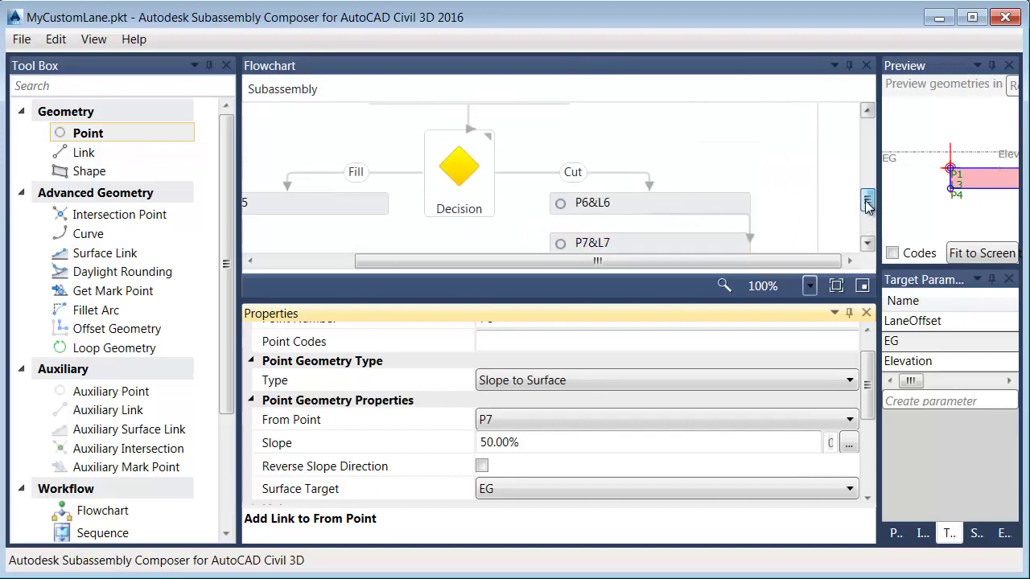
pyautogui.scroll(-1, 868, 233)
pyautogui.moveTo(882, 242); pyautogui.dragTo(576, 241)
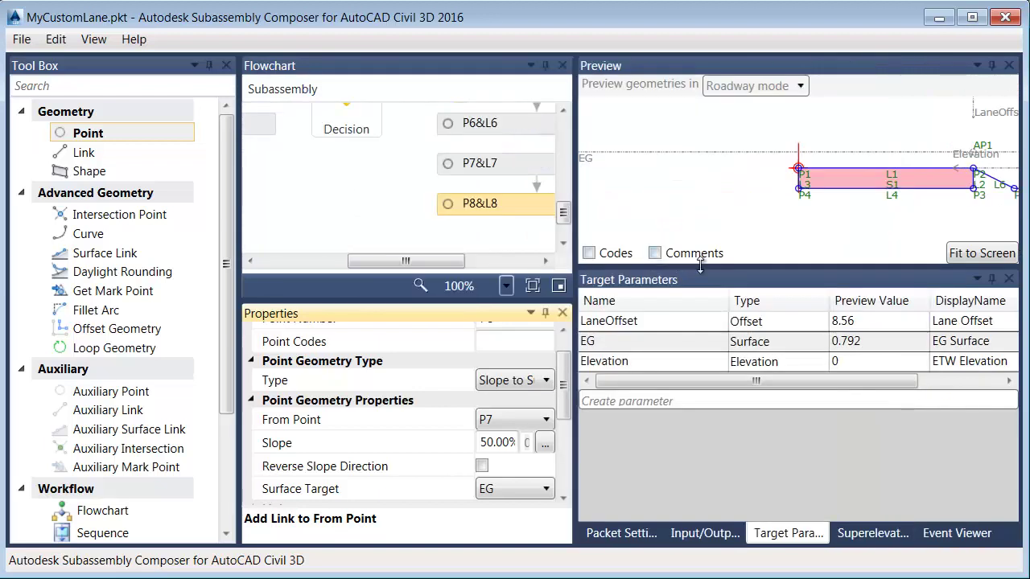
pyautogui.click(960, 256)
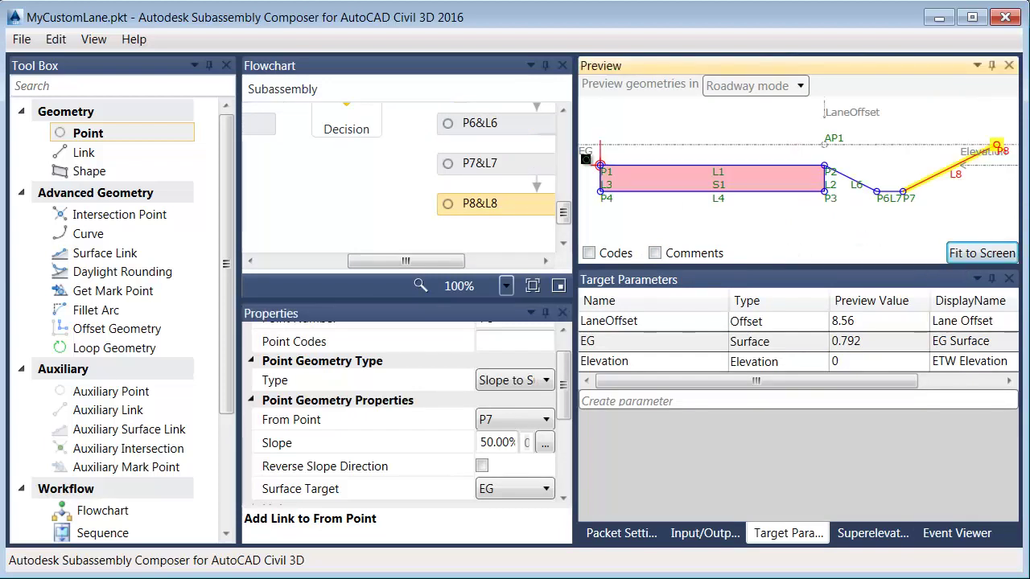
pyautogui.moveTo(584, 145); pyautogui.dragTo(581, 215)
pyautogui.moveTo(587, 218); pyautogui.dragTo(594, 144)
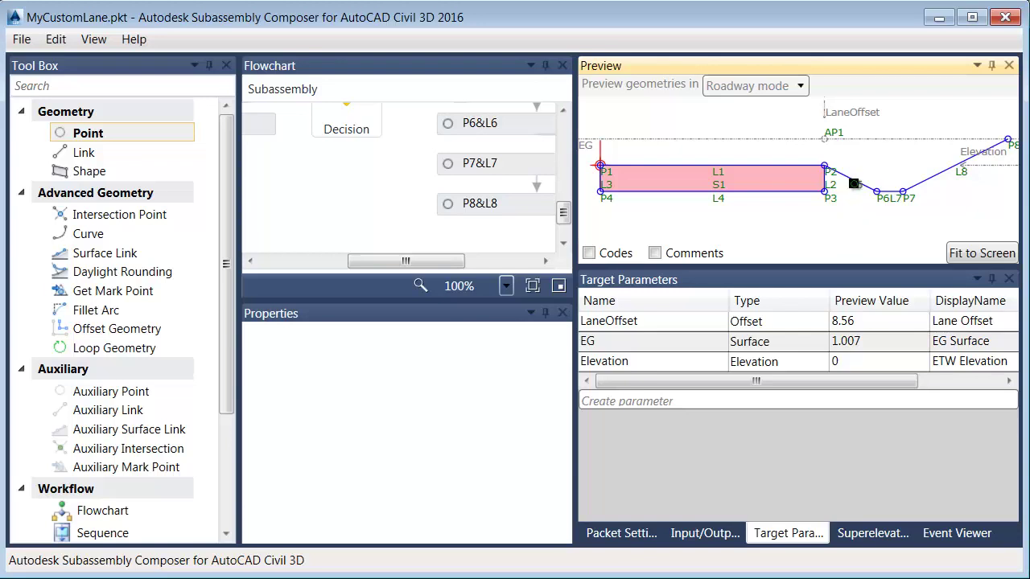
# Select link L6 in the preview and give point P6 the point code "Hinge"
pyautogui.click(856, 186)
pyautogui.moveTo(574, 330); pyautogui.dragTo(728, 339)
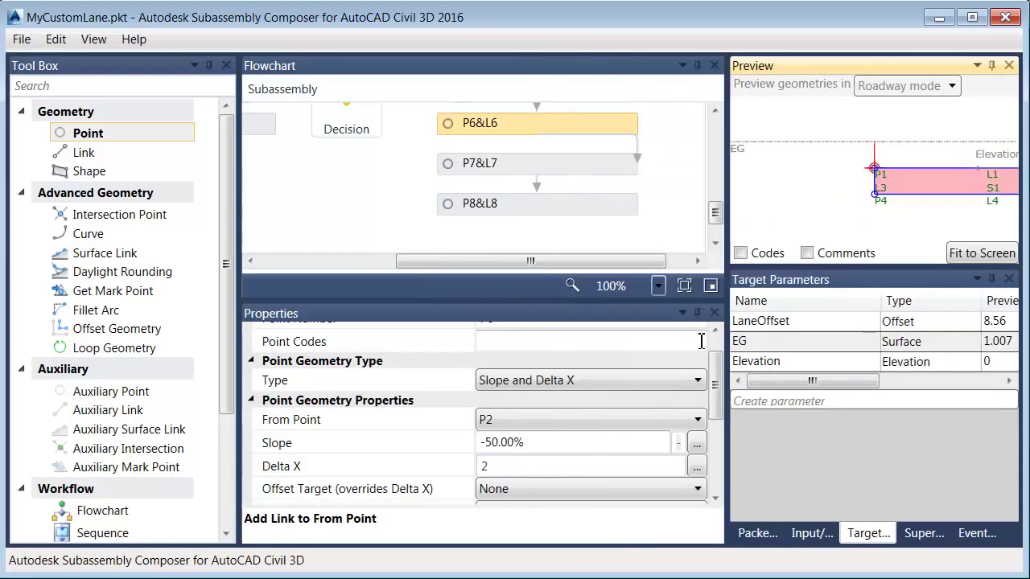
pyautogui.click(971, 256)
pyautogui.scroll(2, 712, 378)
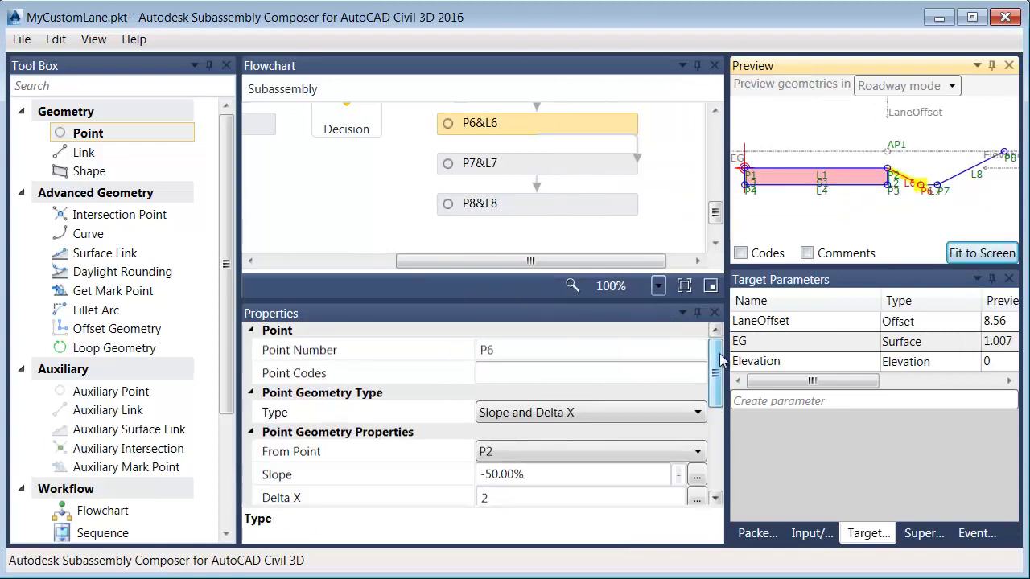
pyautogui.click(531, 371)
pyautogui.write('"Hinge"')
# Set the codes of link L6 to "Top","Datum"
pyautogui.scroll(-5, 715, 434)
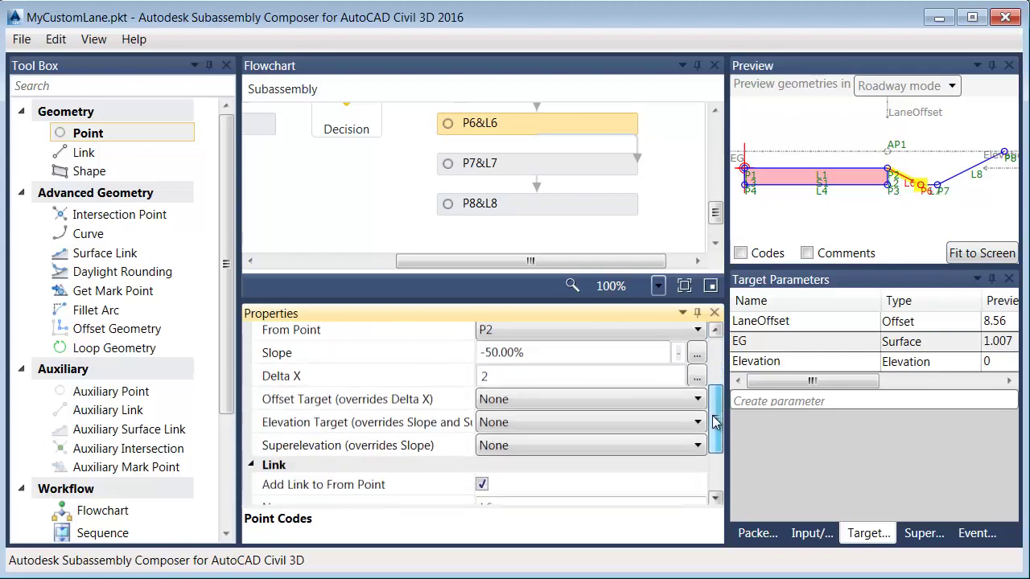
pyautogui.scroll(-1, 714, 448)
pyautogui.click(516, 442)
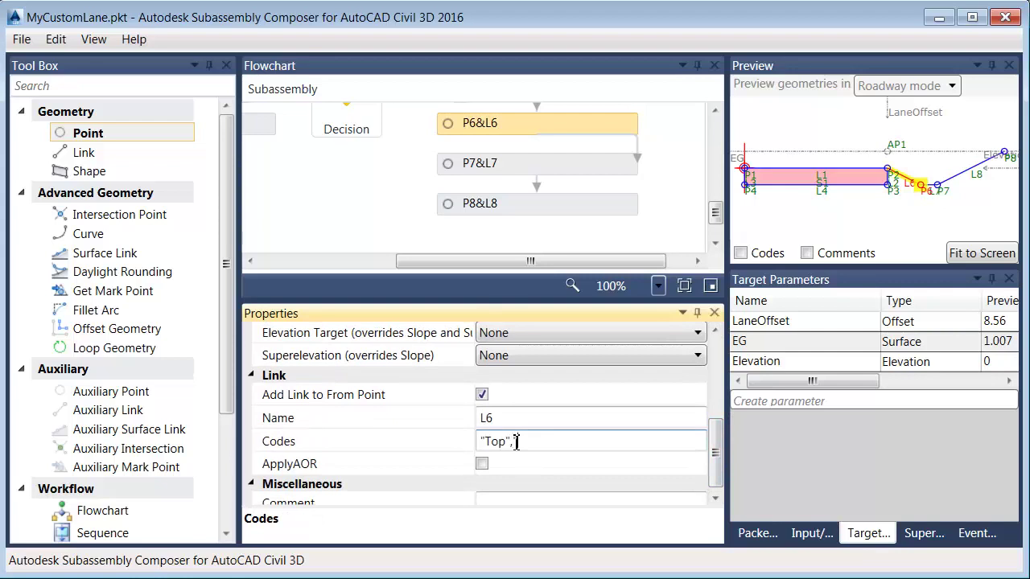
pyautogui.write('"Top","Datum"')
# Set the codes of link L7 to "Top","Datum"
pyautogui.click(612, 166)
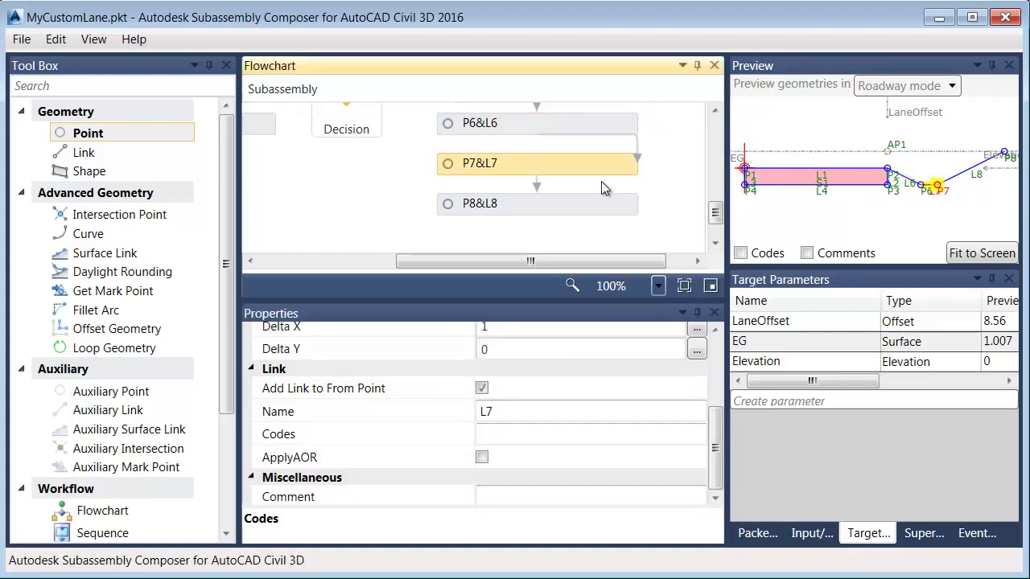
pyautogui.click(507, 436)
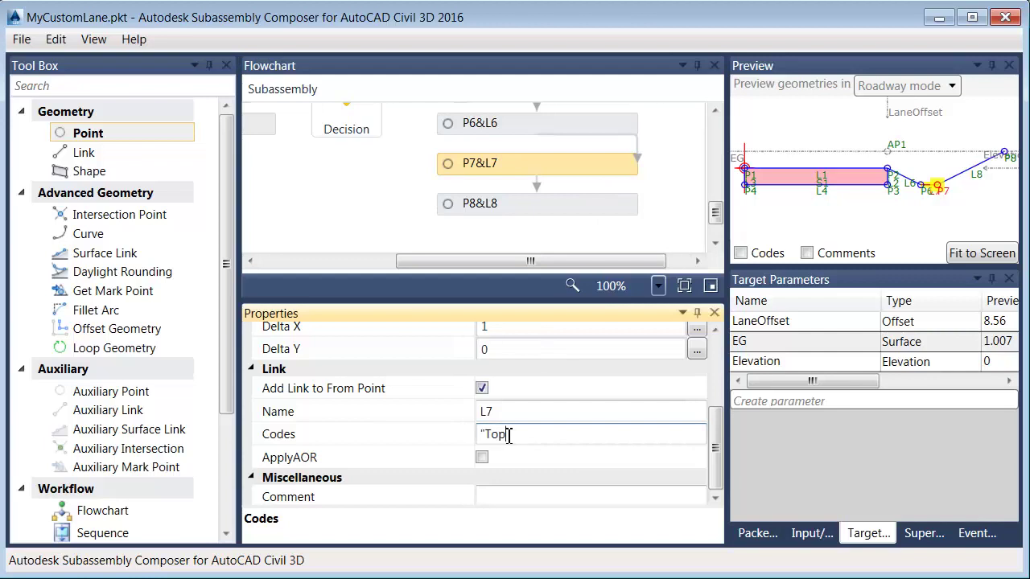
pyautogui.write('"Top","Datum"')
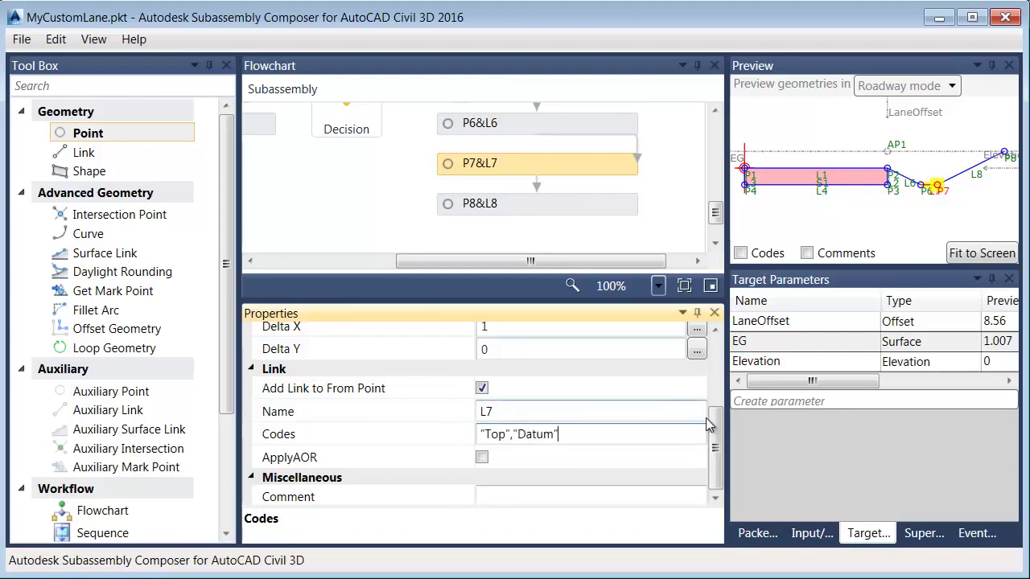
# Give point P7 the point code "Hinge" and turn on the display of codes in the preview
pyautogui.scroll(4, 676, 348)
pyautogui.click(508, 377)
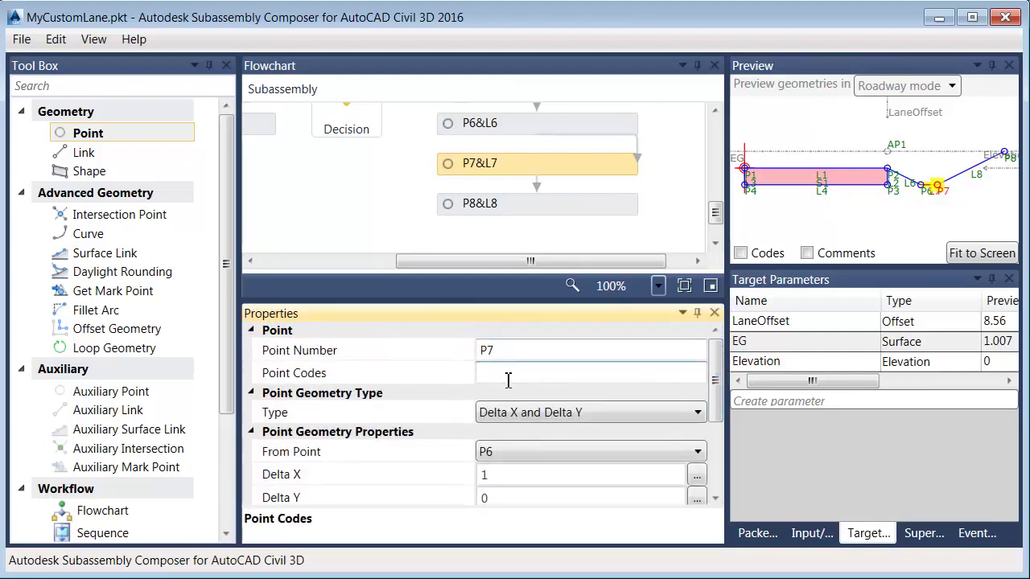
pyautogui.write('"Hinge')
pyautogui.press('Return')
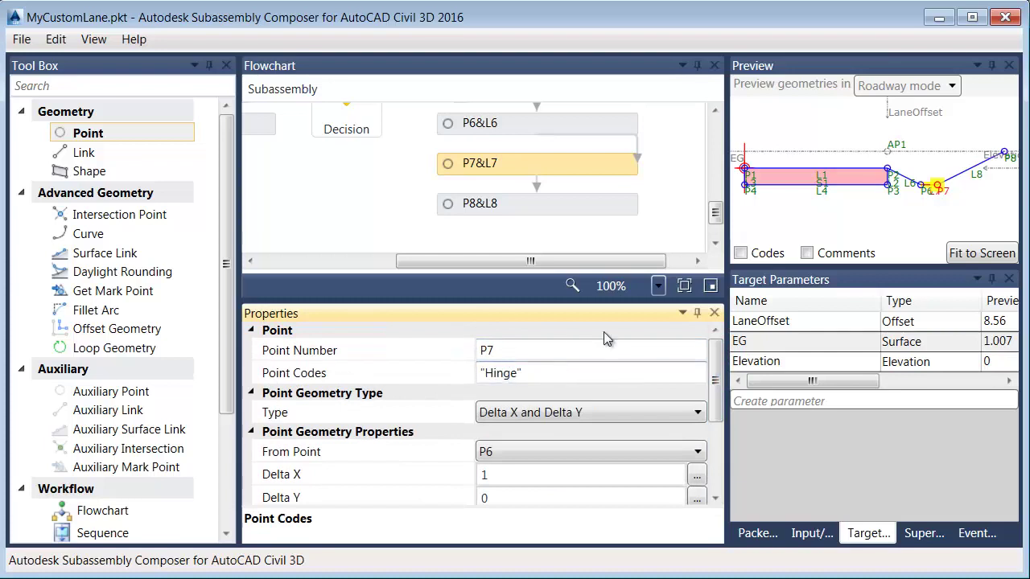
pyautogui.click(740, 254)
pyautogui.click(740, 255)
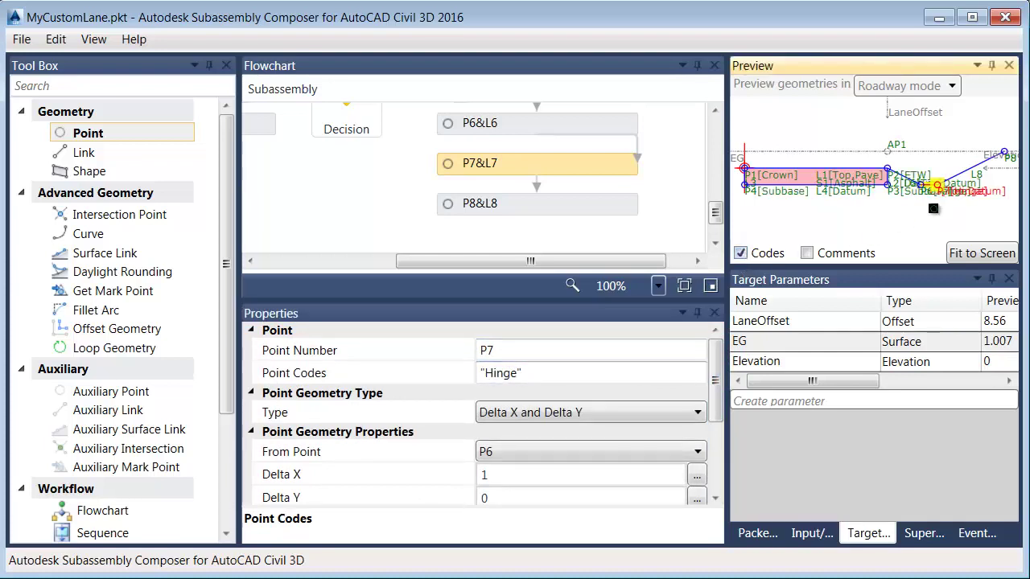
# Give point P8 the point code "Daylight" and set the codes of link L8 to "Top","Datum"
pyautogui.click(563, 204)
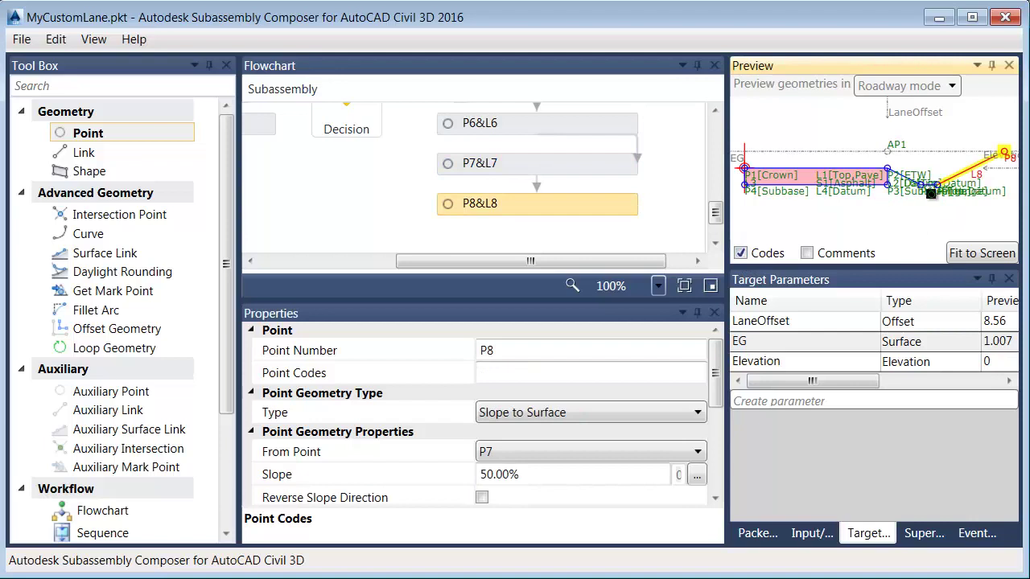
pyautogui.click(510, 373)
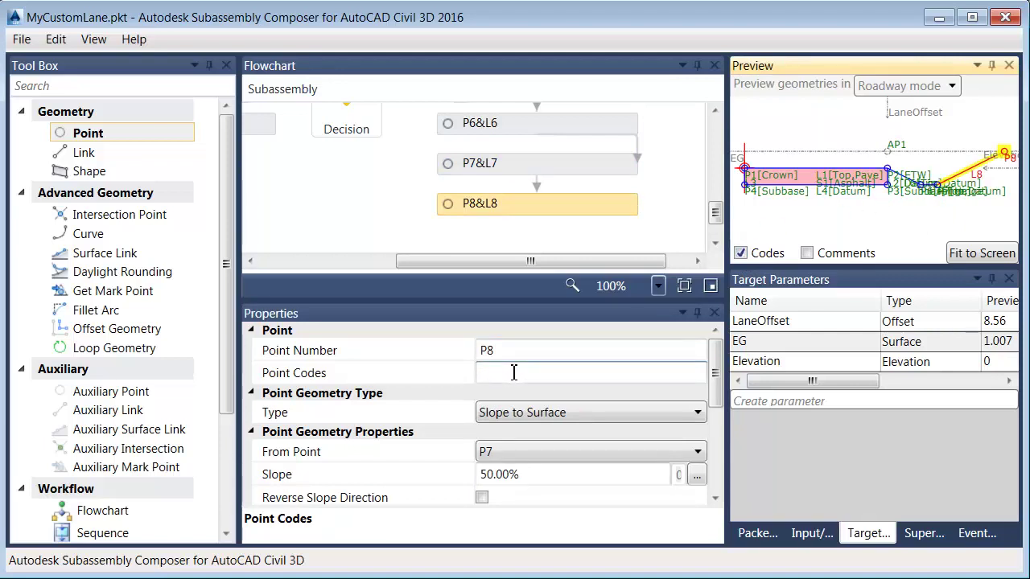
pyautogui.write('"Daylight"')
pyautogui.moveTo(715, 372); pyautogui.dragTo(720, 439)
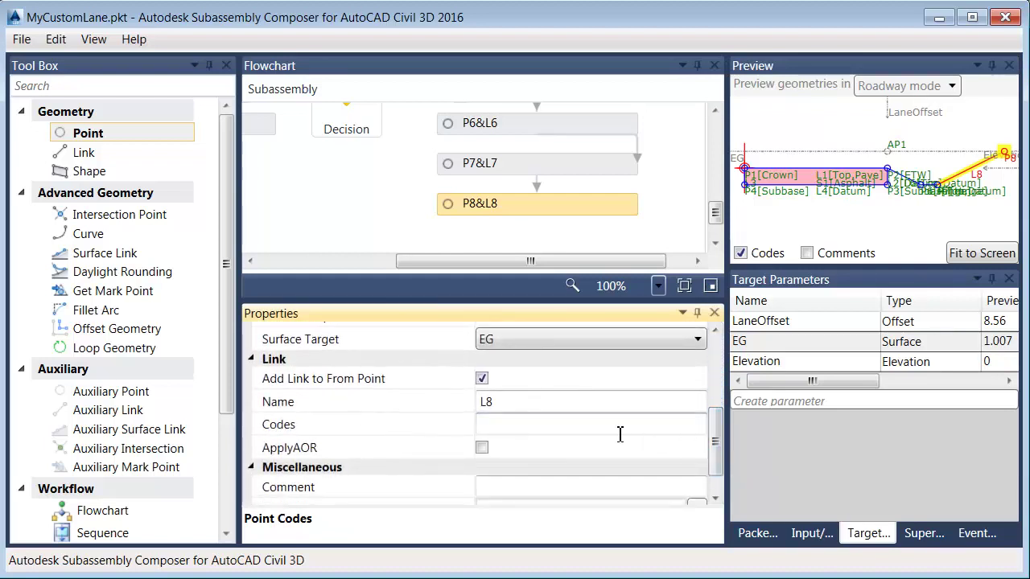
pyautogui.click(514, 425)
pyautogui.write('"Top","Datum"')
pyautogui.click(529, 402)
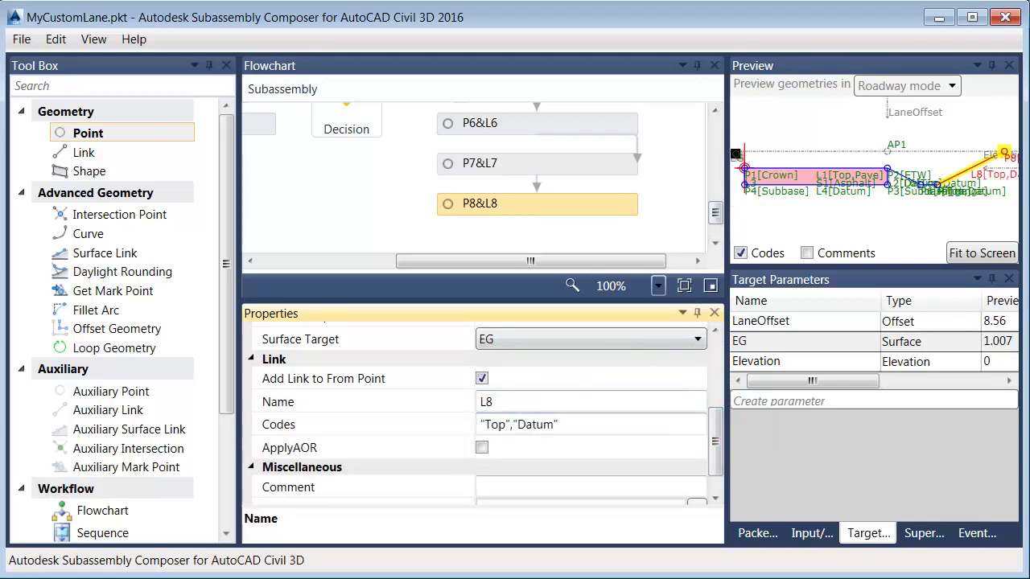
# Lower the EG surface below the lane in the preview and give point P5 the point code "Daylight"
pyautogui.click(735, 156)
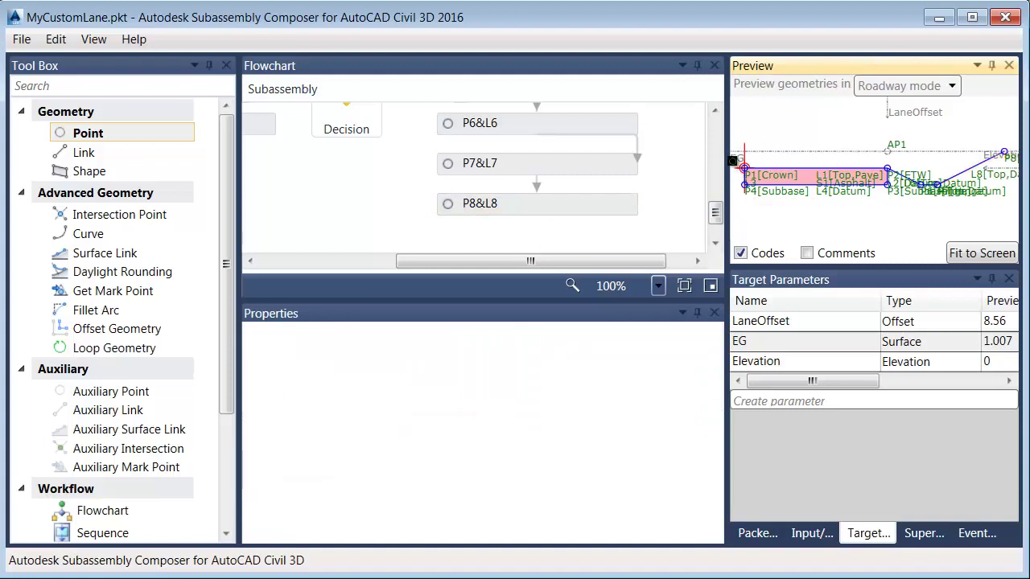
pyautogui.moveTo(736, 157); pyautogui.dragTo(735, 209)
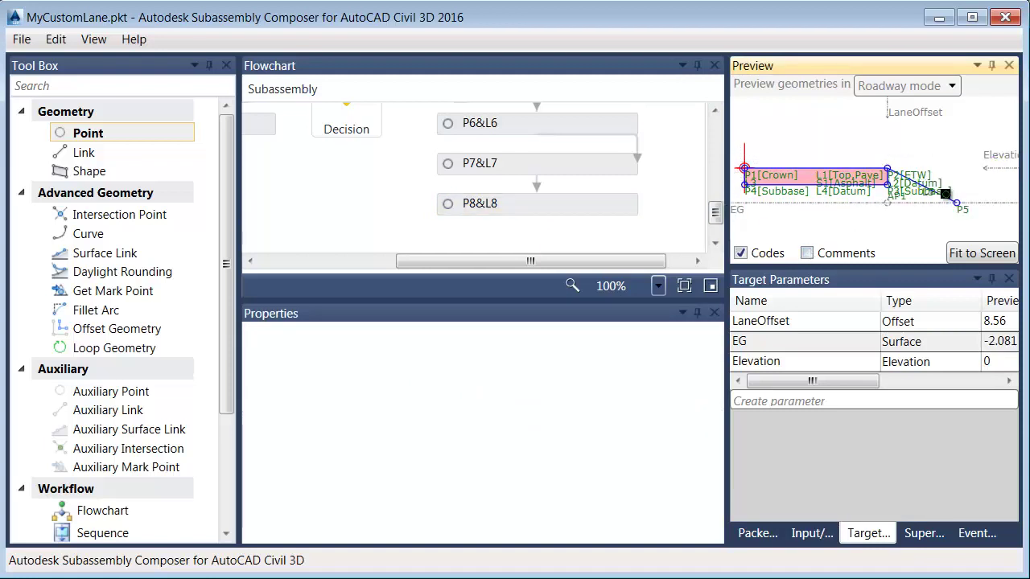
pyautogui.click(952, 200)
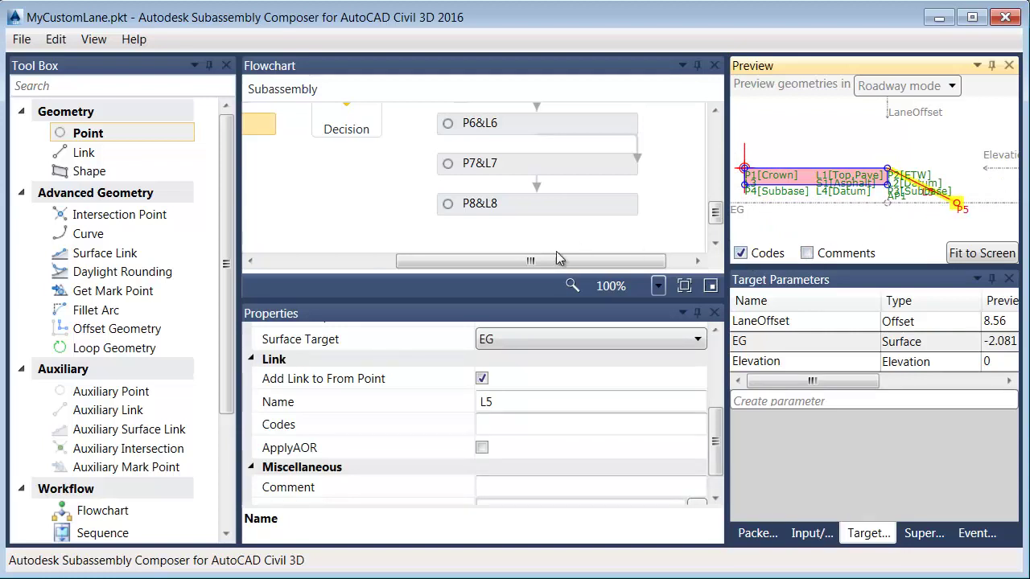
pyautogui.scroll(5, 715, 421)
pyautogui.click(554, 372)
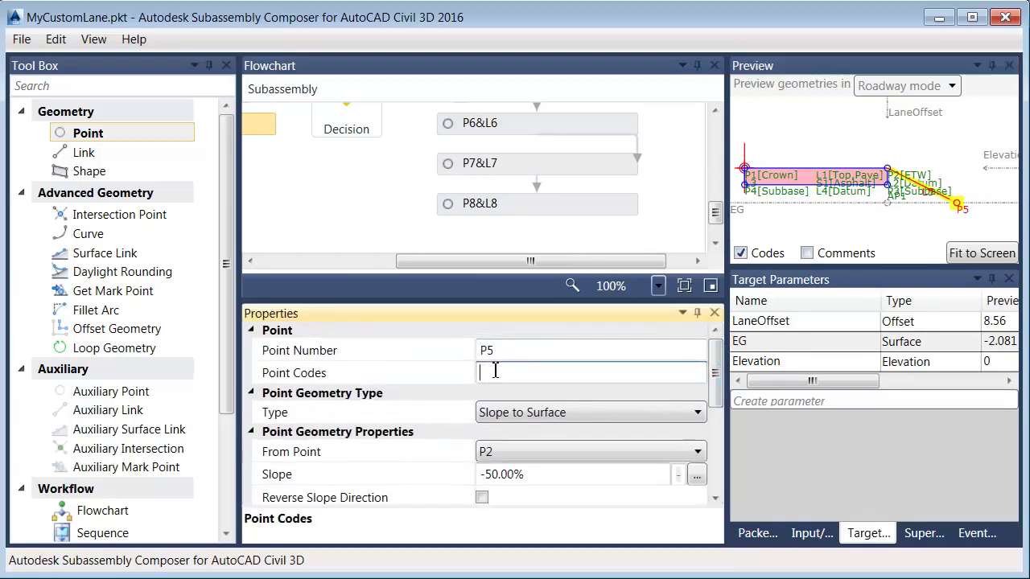
pyautogui.write('"Daylight"')
# Set the codes of link L5 to "Top","Datum"
pyautogui.moveTo(715, 377); pyautogui.dragTo(716, 438)
pyautogui.click(523, 413)
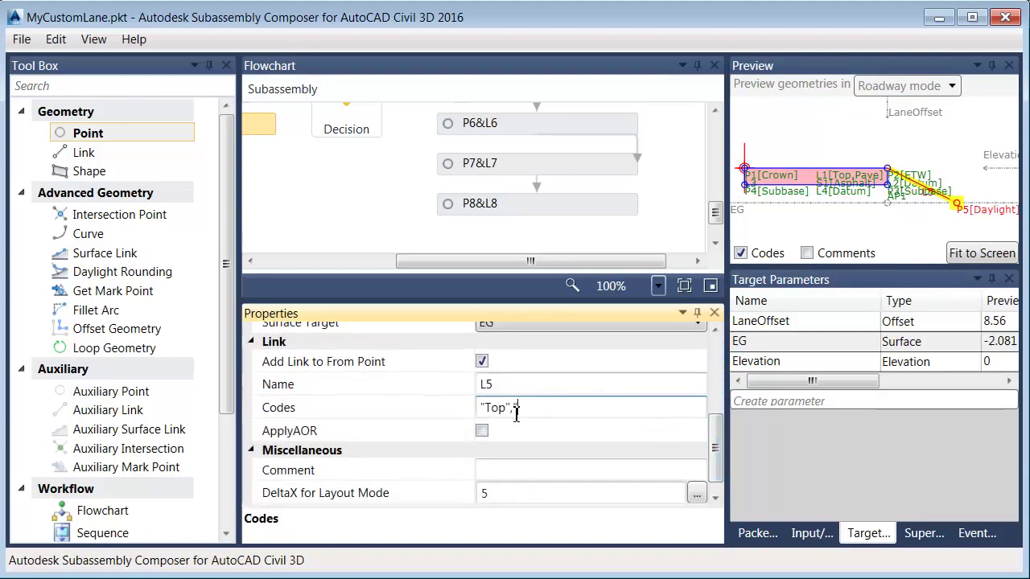
pyautogui.write('"Top","Datum"')
pyautogui.press('Return')
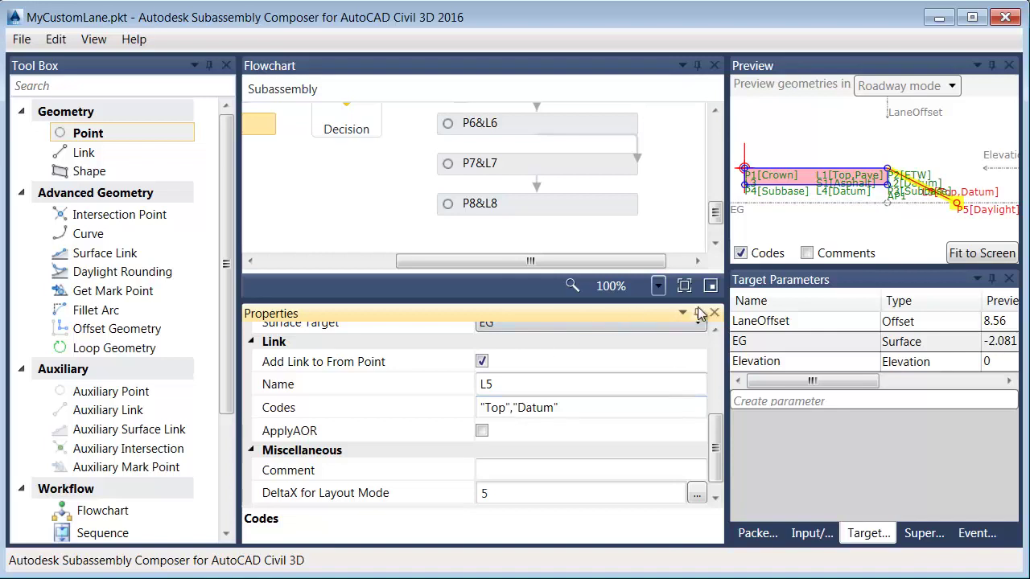
# Enlarge the flowchart area, fit the geometry in the preview and turn off the display of codes
pyautogui.moveTo(728, 306); pyautogui.dragTo(656, 302)
pyautogui.moveTo(443, 299); pyautogui.dragTo(428, 414)
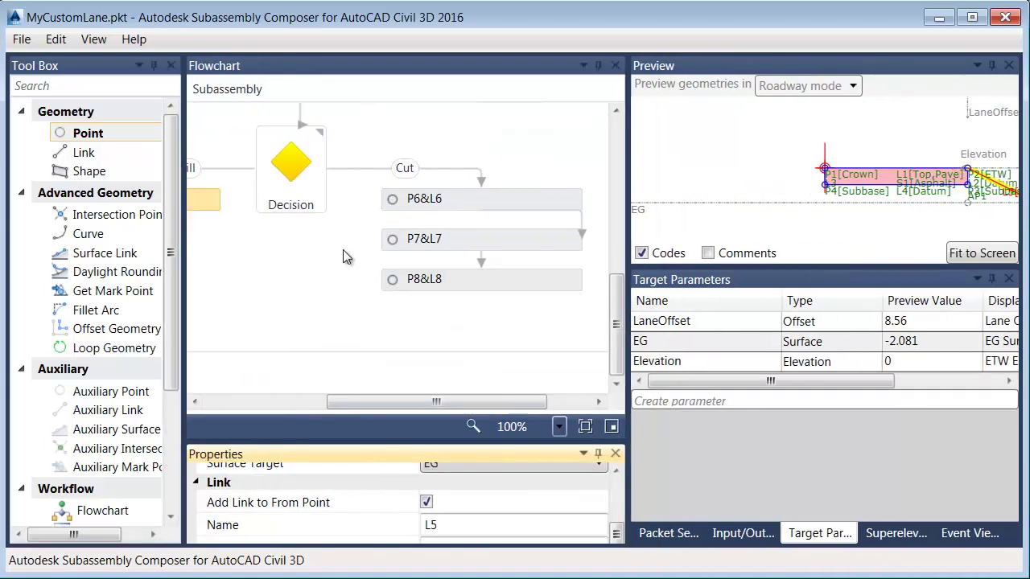
pyautogui.moveTo(628, 241); pyautogui.dragTo(740, 241)
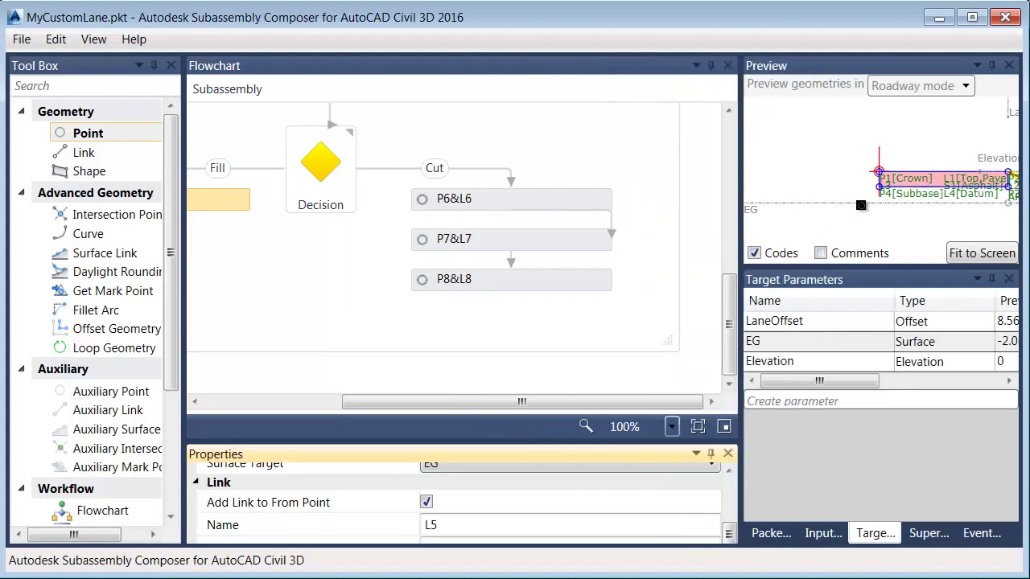
pyautogui.click(974, 249)
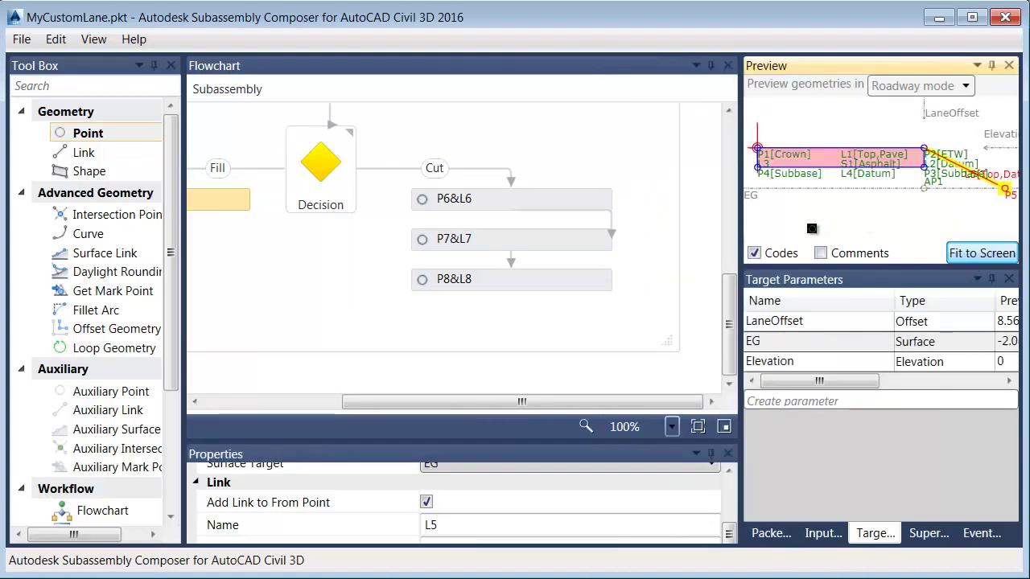
pyautogui.click(754, 253)
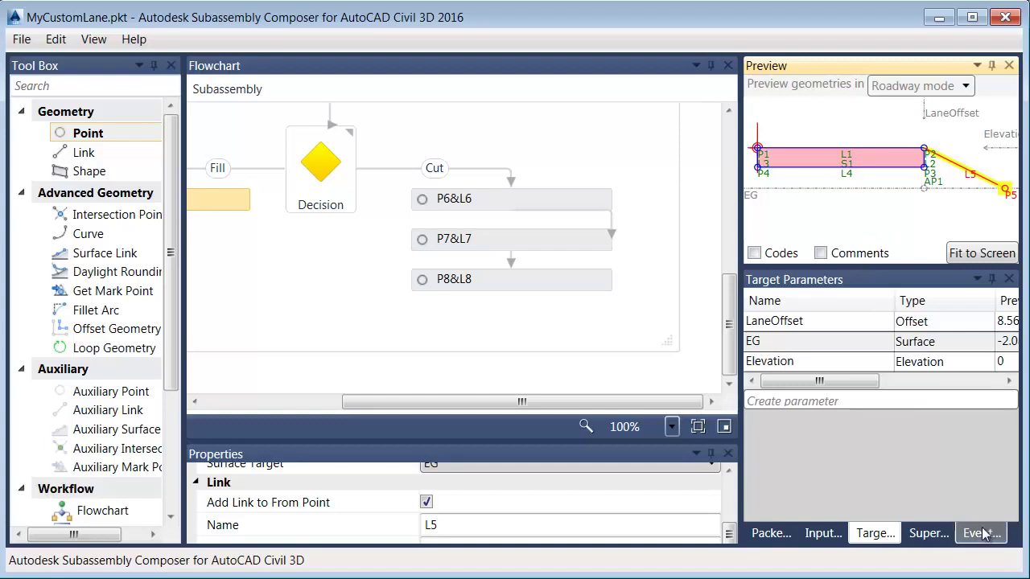
# Set the condition of the new Decision on the Fill branch to (P2.Y - Ap1.Y) > 3
pyautogui.moveTo(652, 401); pyautogui.dragTo(542, 402)
pyautogui.moveTo(484, 166)
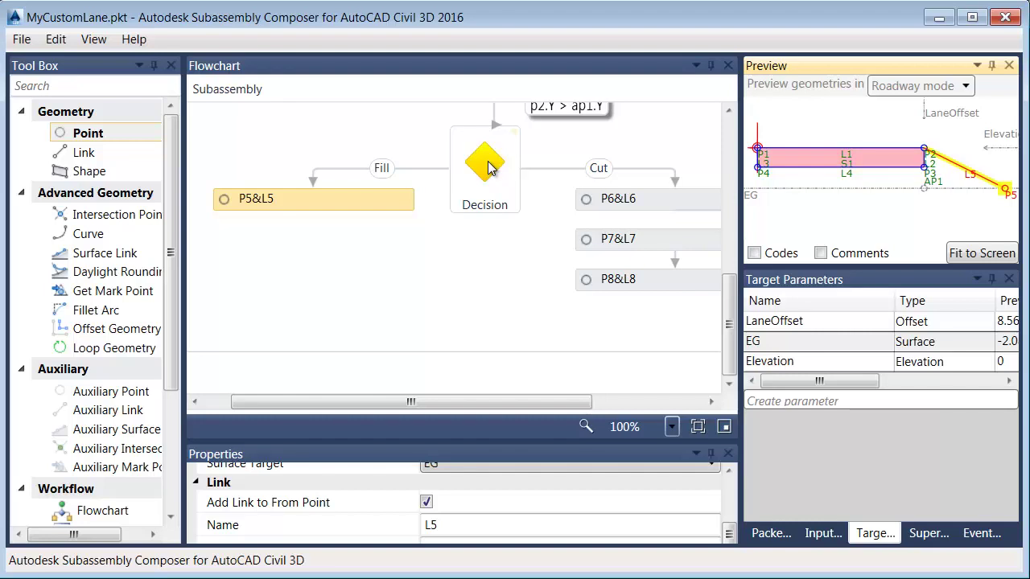
pyautogui.scroll(1, 488, 167)
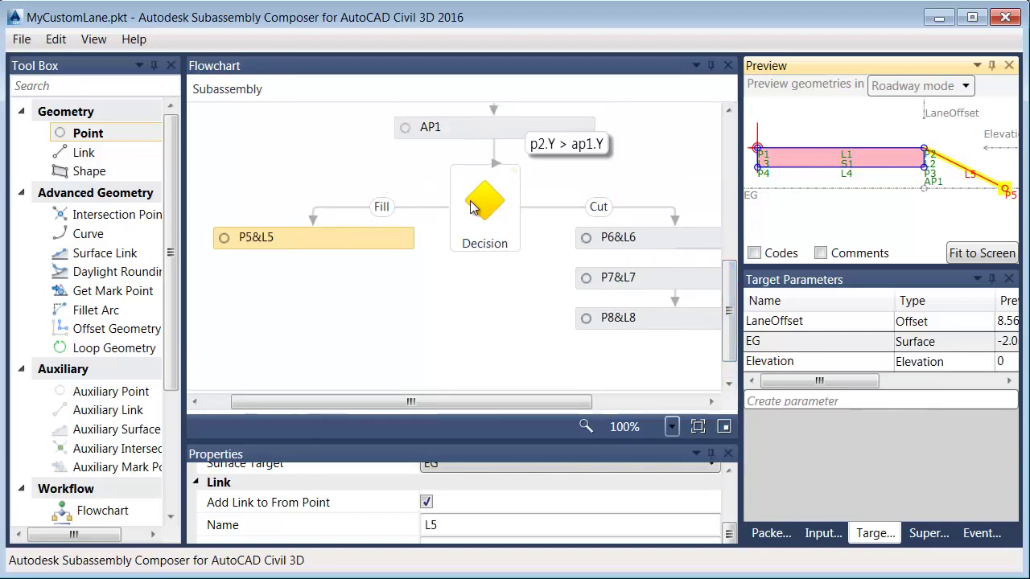
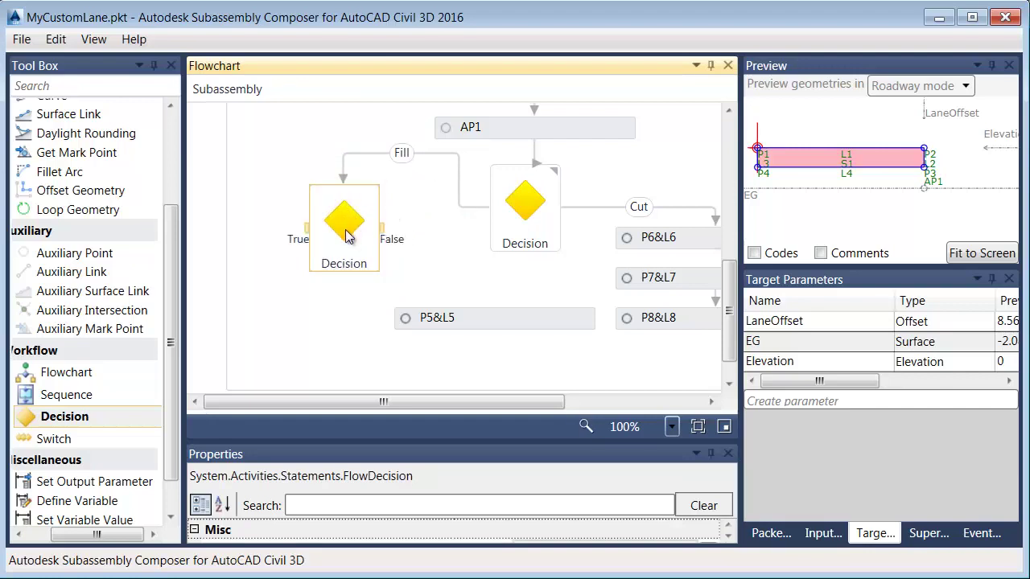
pyautogui.moveTo(527, 439); pyautogui.dragTo(527, 346)
pyautogui.click(553, 460)
pyautogui.write('(P2.Y -')
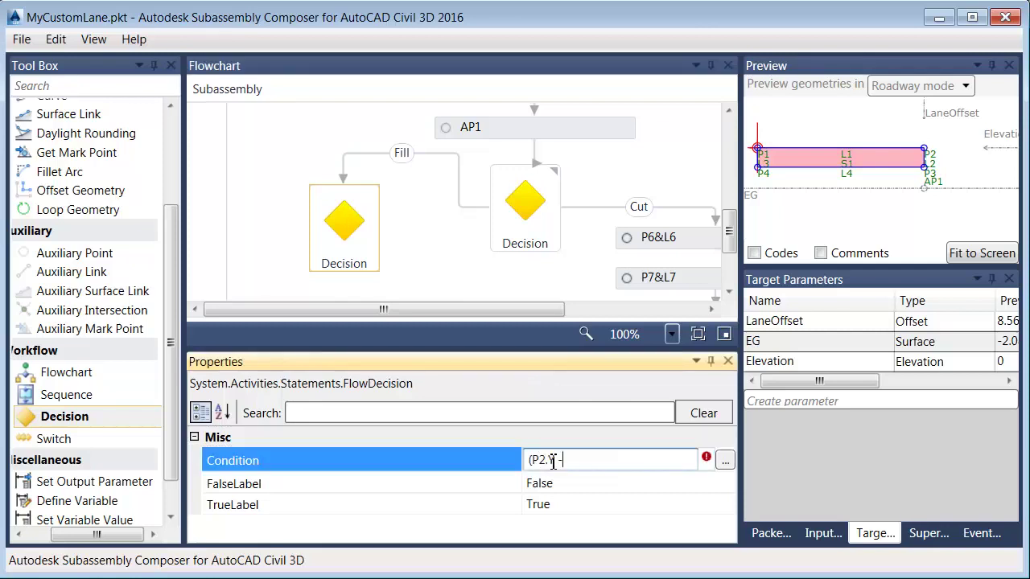
pyautogui.write(' Ap1.Y) > 3')
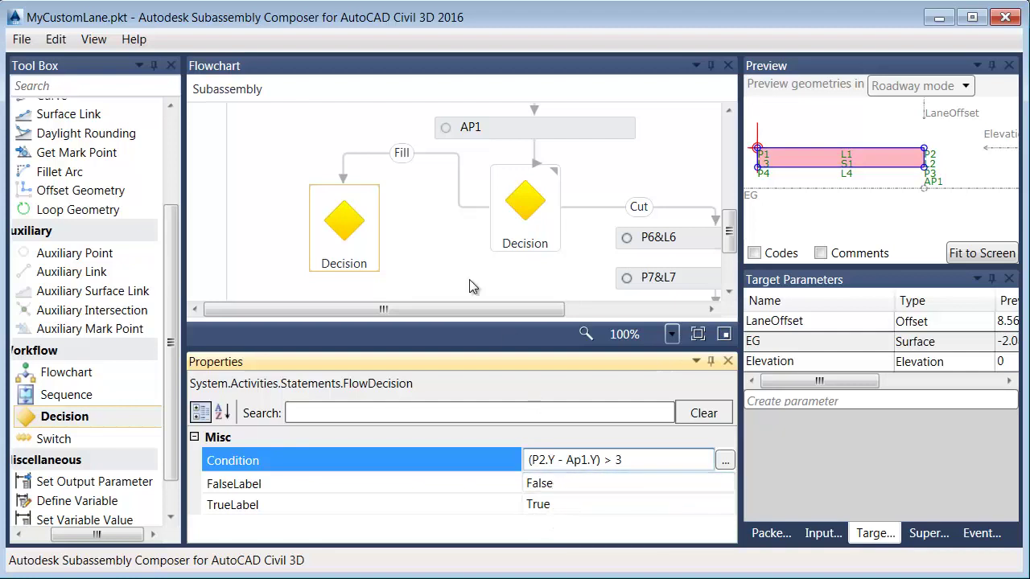
# Connect the False output of the new Fill-side Decision to P5&L5
pyautogui.click(433, 249)
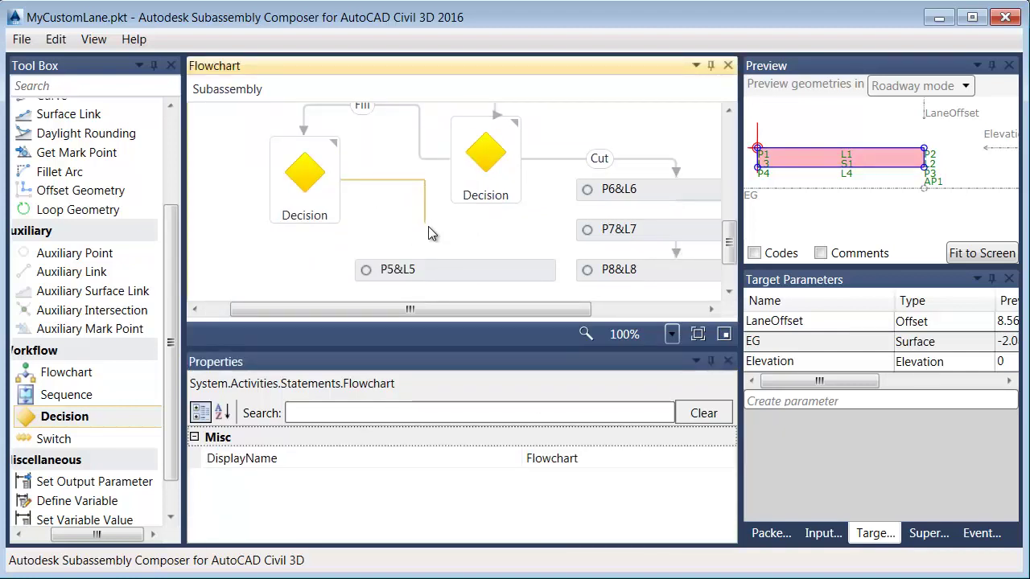
pyautogui.moveTo(442, 257); pyautogui.dragTo(449, 264)
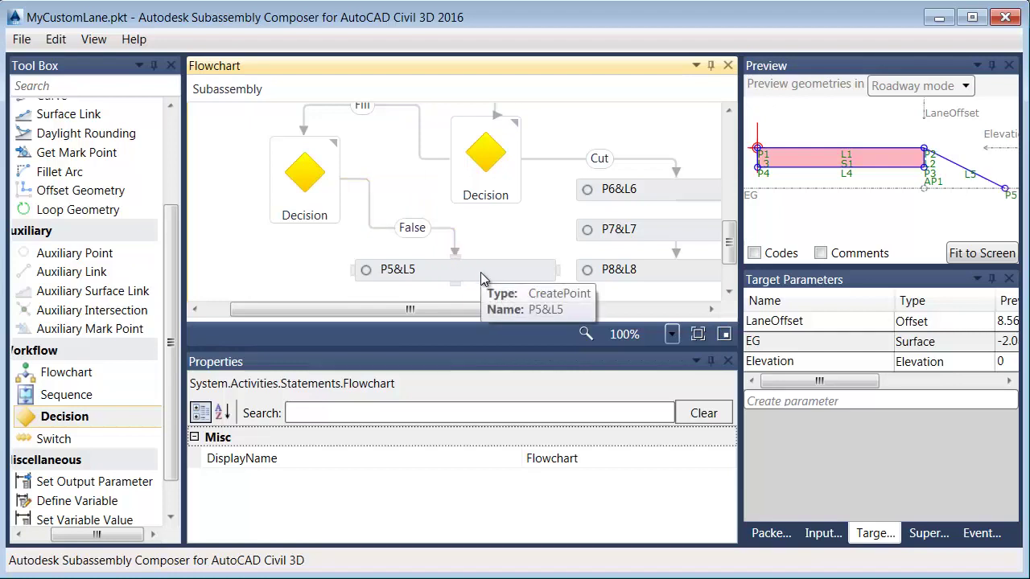
pyautogui.click(480, 272)
pyautogui.click(323, 261)
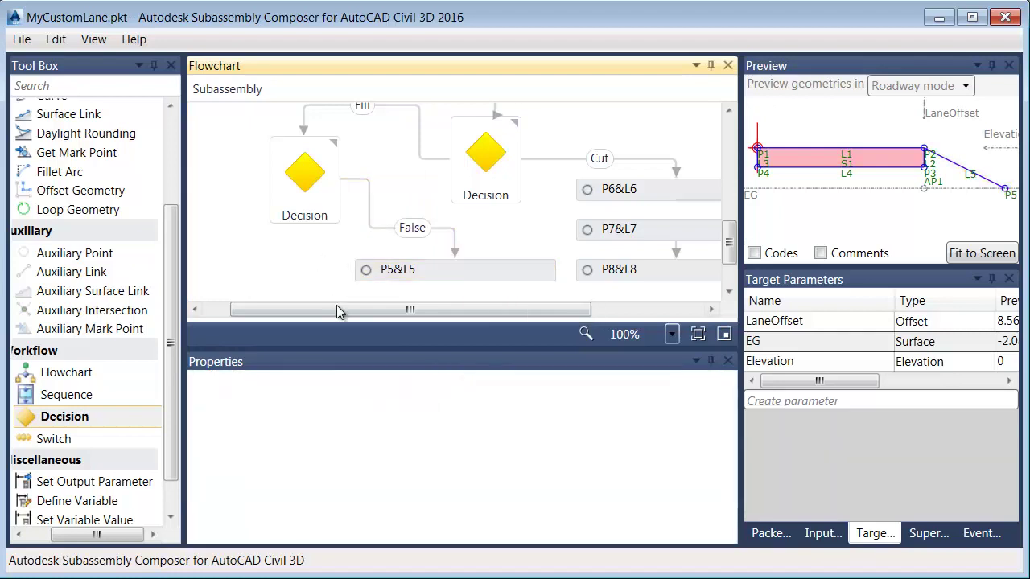
# Add a Report Message element below the Fill-side Decision and connect it to the Decision's True output
pyautogui.moveTo(335, 306); pyautogui.dragTo(295, 317)
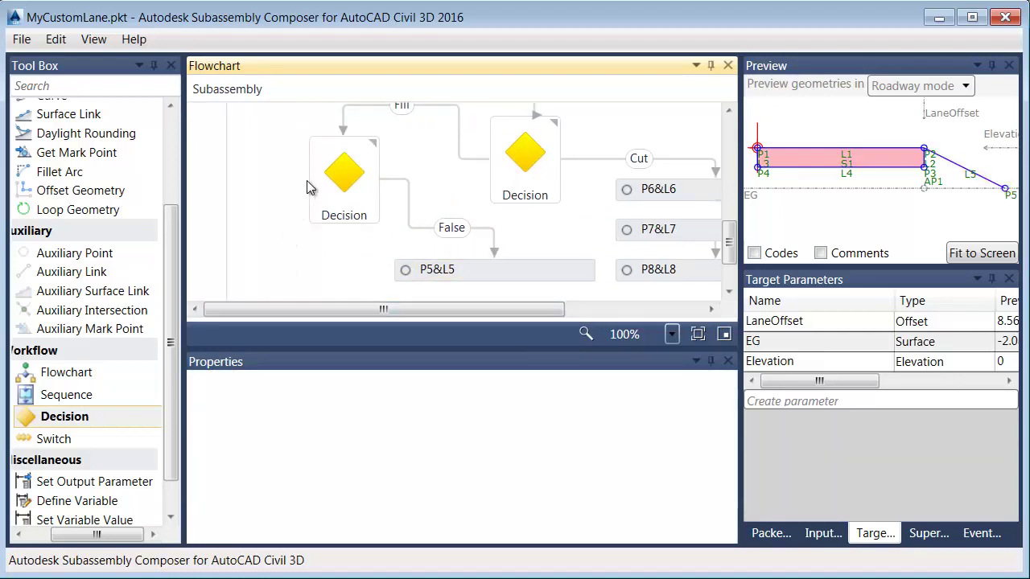
pyautogui.moveTo(175, 280); pyautogui.dragTo(179, 331)
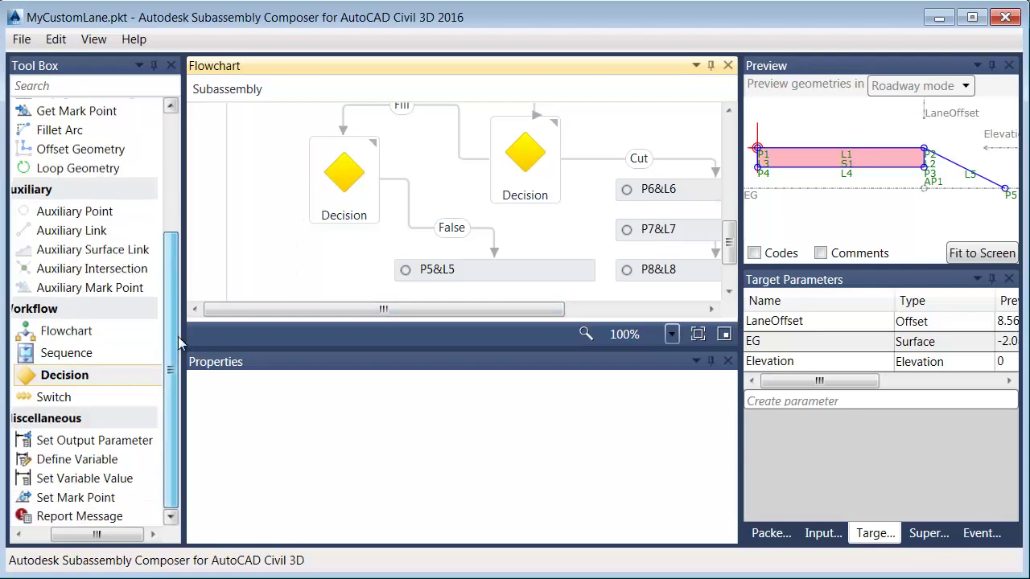
pyautogui.moveTo(89, 517); pyautogui.dragTo(330, 225)
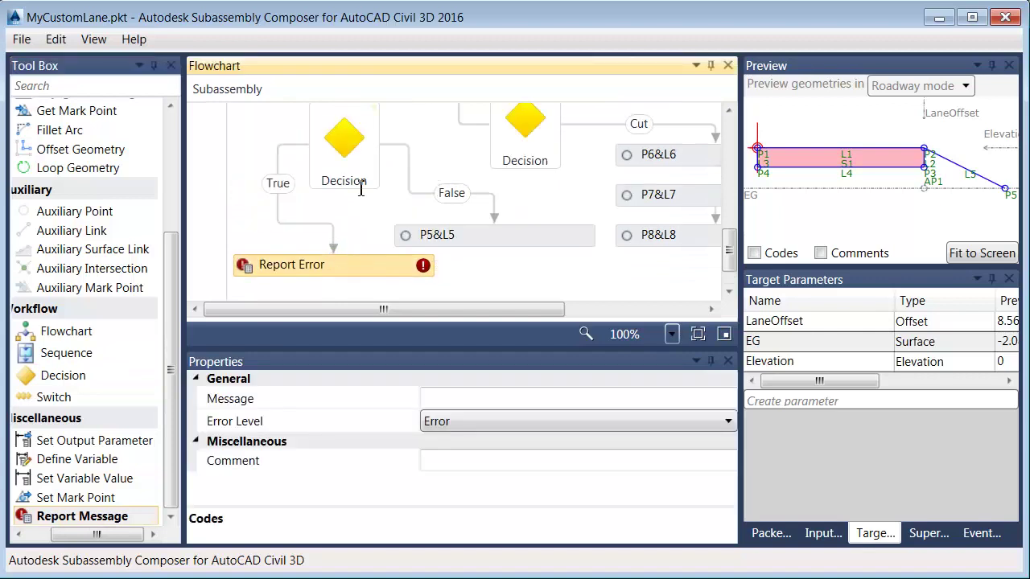
# Set the report element's error level to Warning and its message to "You've exceeded the max fill!"
pyautogui.click(308, 267)
pyautogui.click(445, 401)
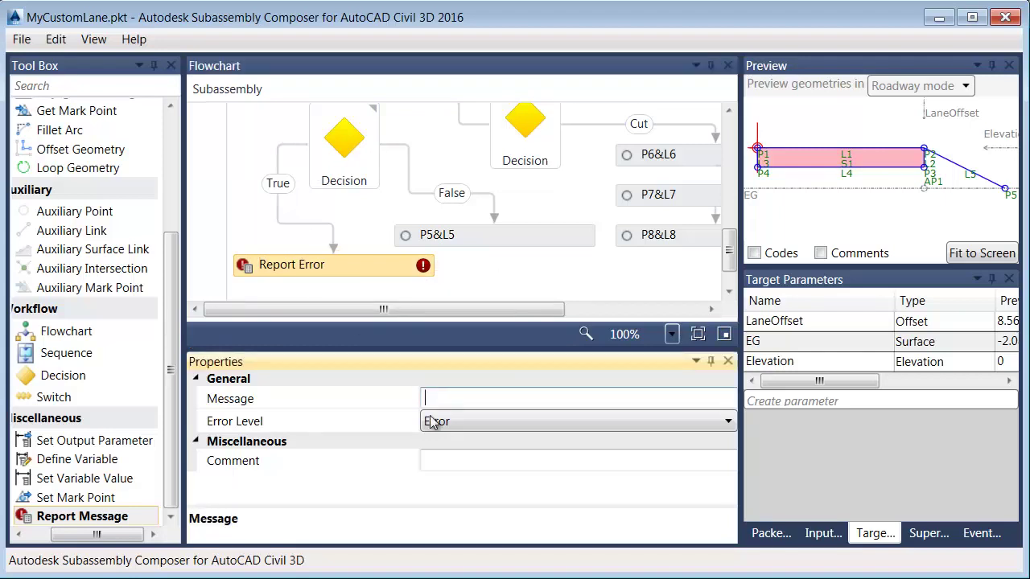
pyautogui.click(437, 423)
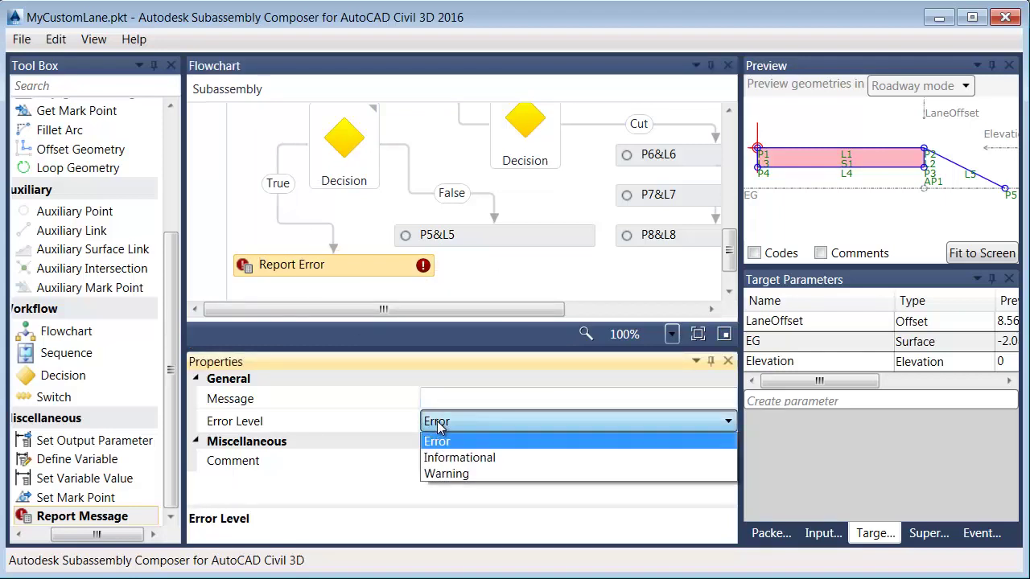
pyautogui.click(435, 474)
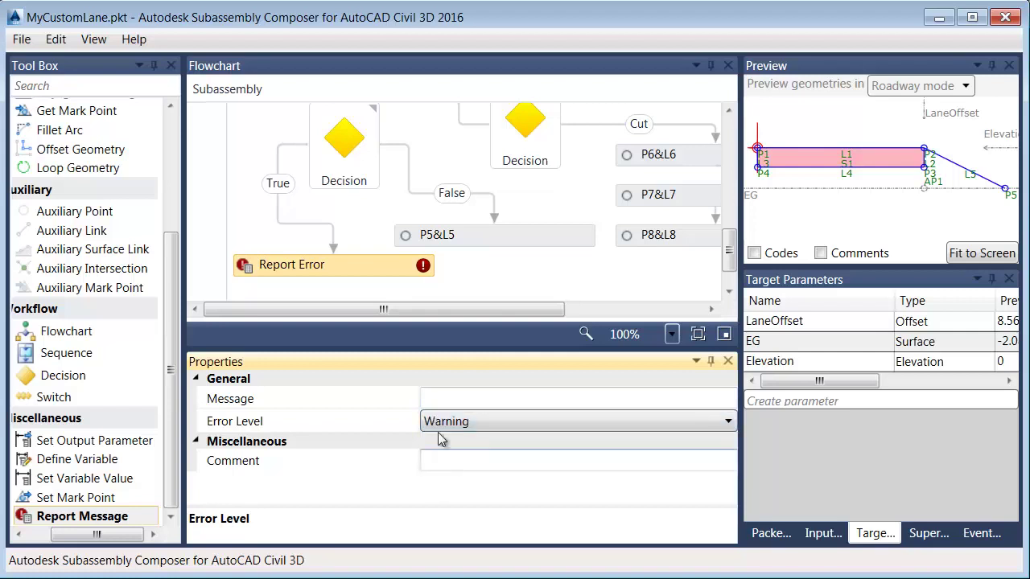
pyautogui.click(445, 400)
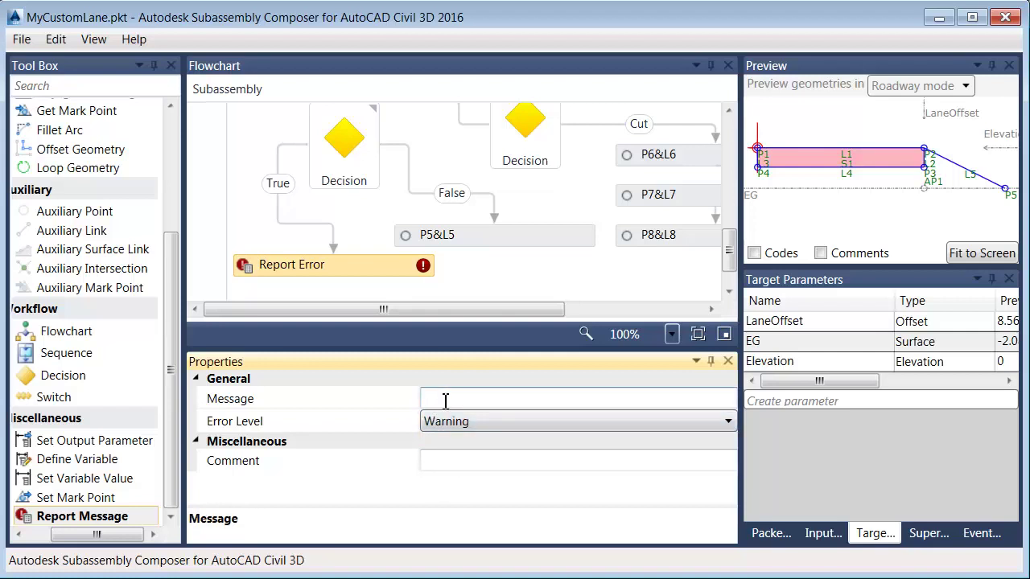
pyautogui.write("You've exceeded the max fill!")
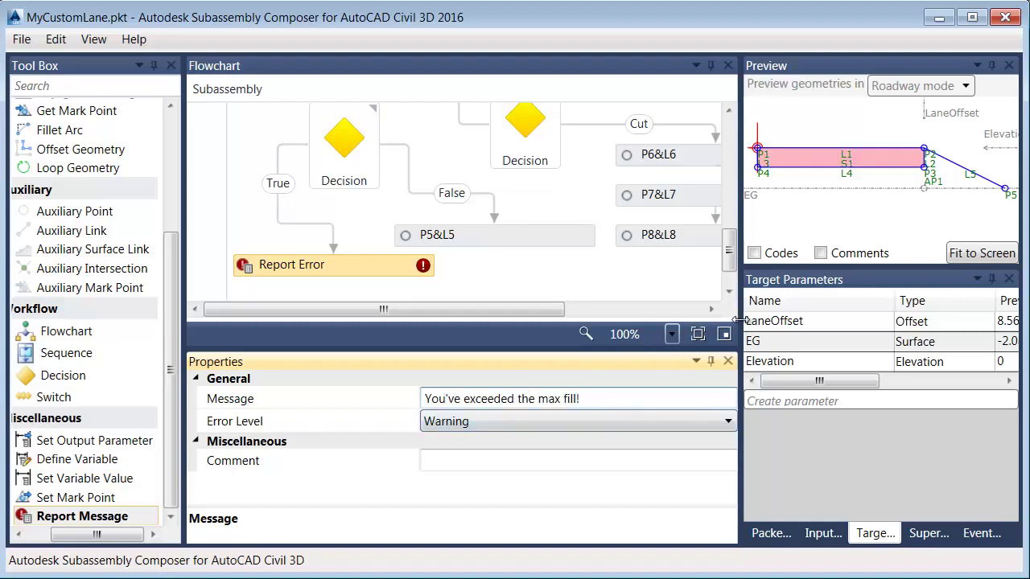
# Widen the preview area, fit the geometry in it and show the Event Viewer
pyautogui.moveTo(739, 322); pyautogui.dragTo(512, 334)
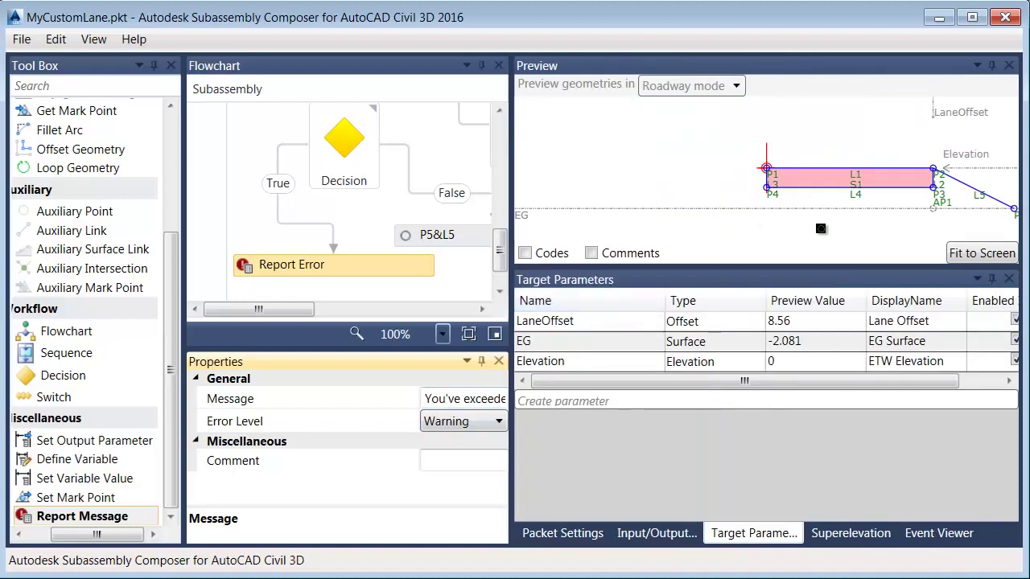
pyautogui.click(982, 253)
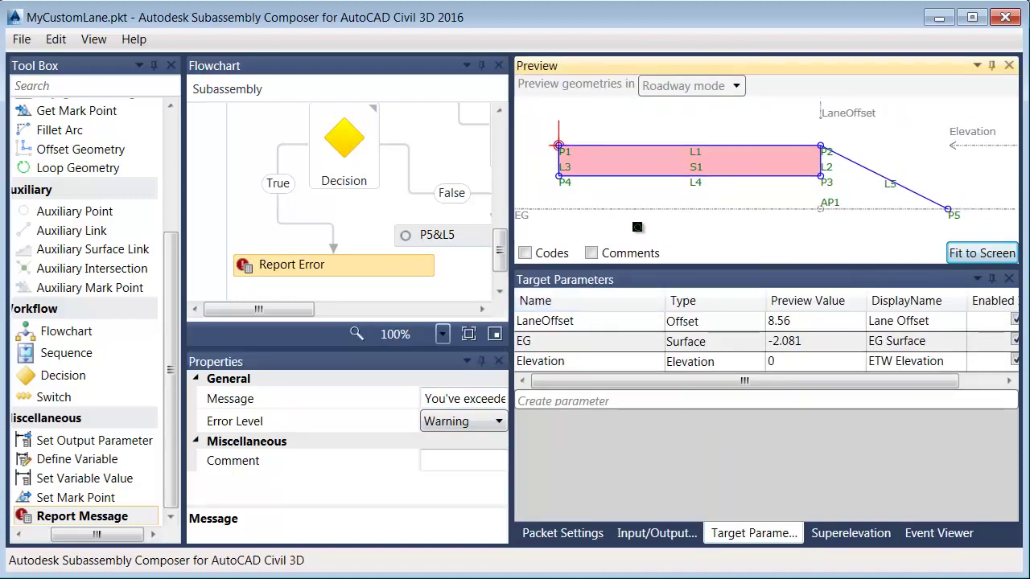
pyautogui.click(934, 532)
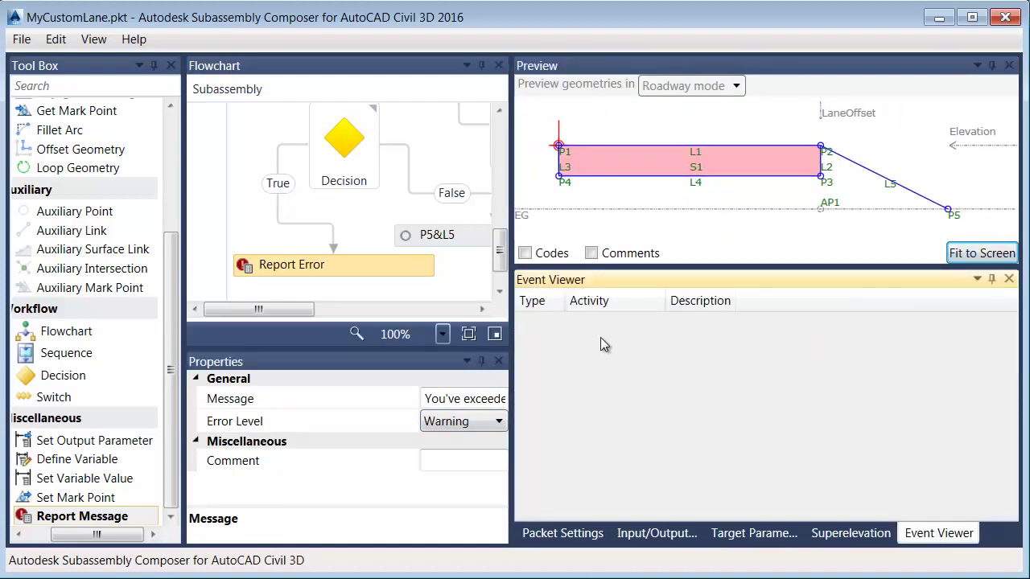
# Test the maximum-fill warning by lowering the EG surface in the preview, widen the event Description column, and raise EG again
pyautogui.click(523, 211)
pyautogui.moveTo(523, 212); pyautogui.dragTo(532, 231)
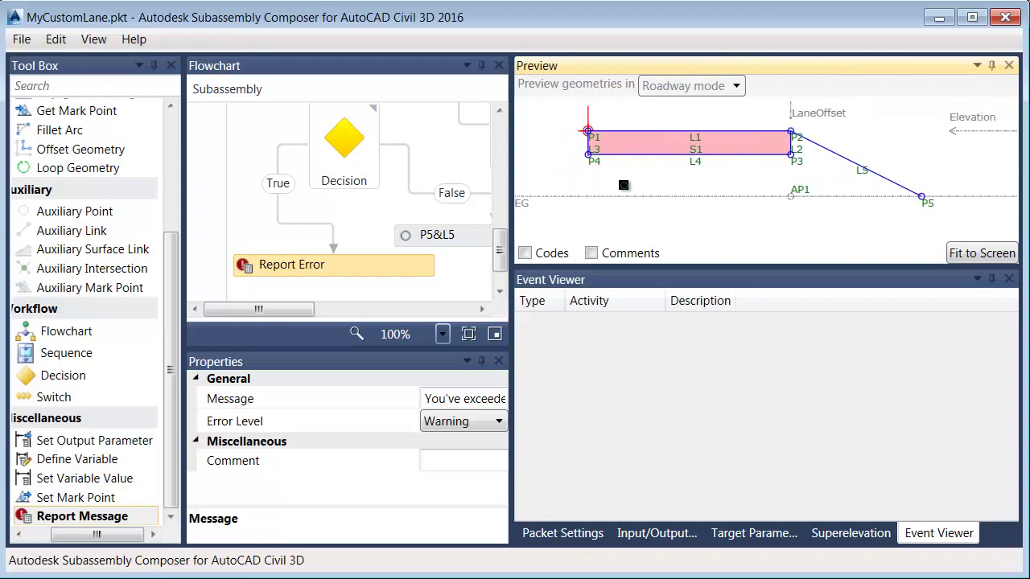
pyautogui.moveTo(535, 221); pyautogui.dragTo(528, 234)
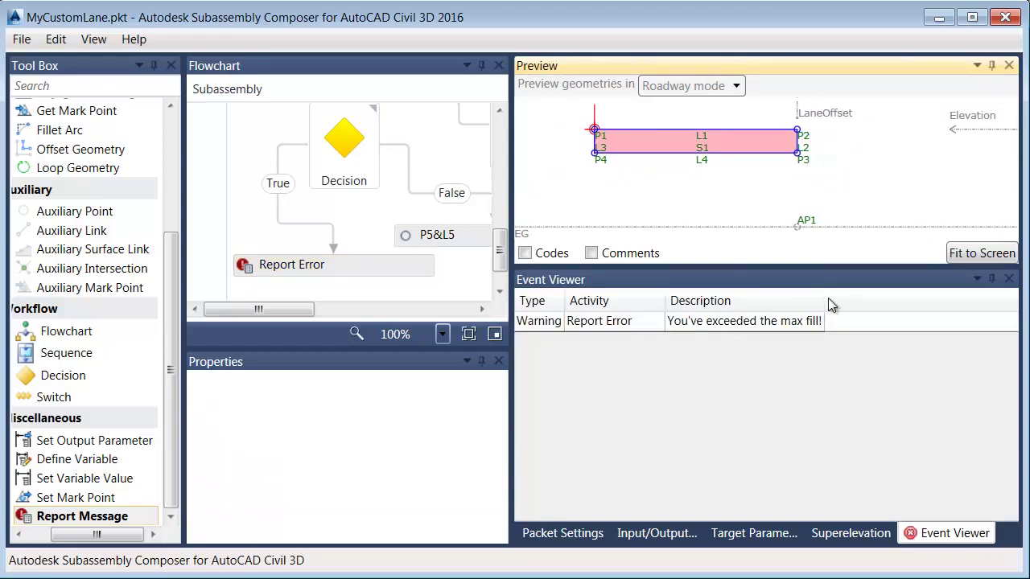
pyautogui.moveTo(824, 299); pyautogui.dragTo(856, 299)
pyautogui.moveTo(529, 231); pyautogui.dragTo(532, 196)
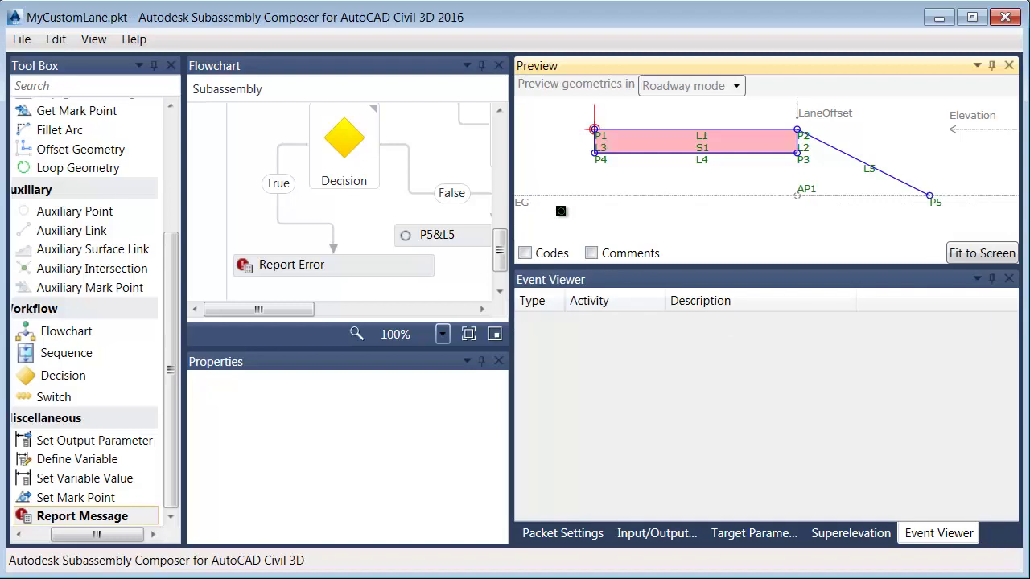